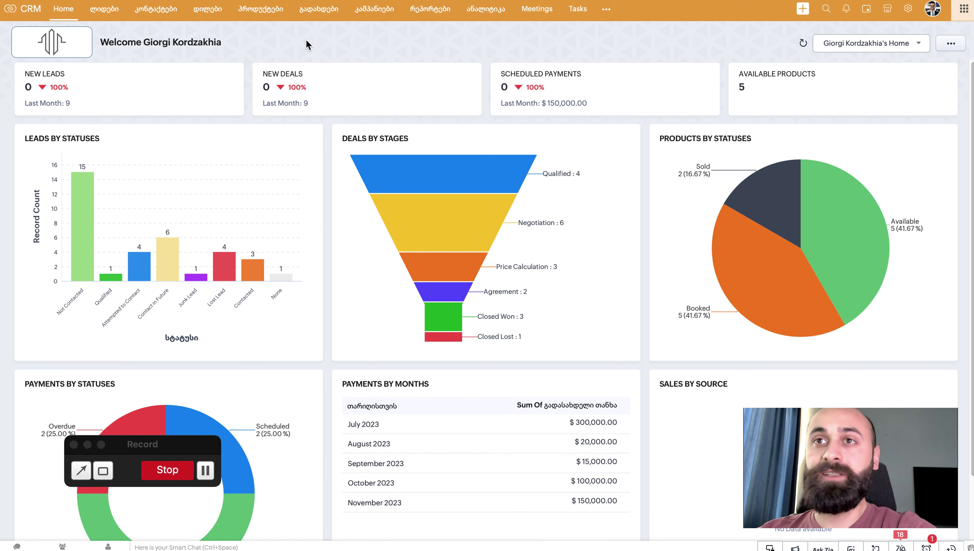
Step: Open the ლიდები (leads) module and set its list to 50 records per page
click(104, 9)
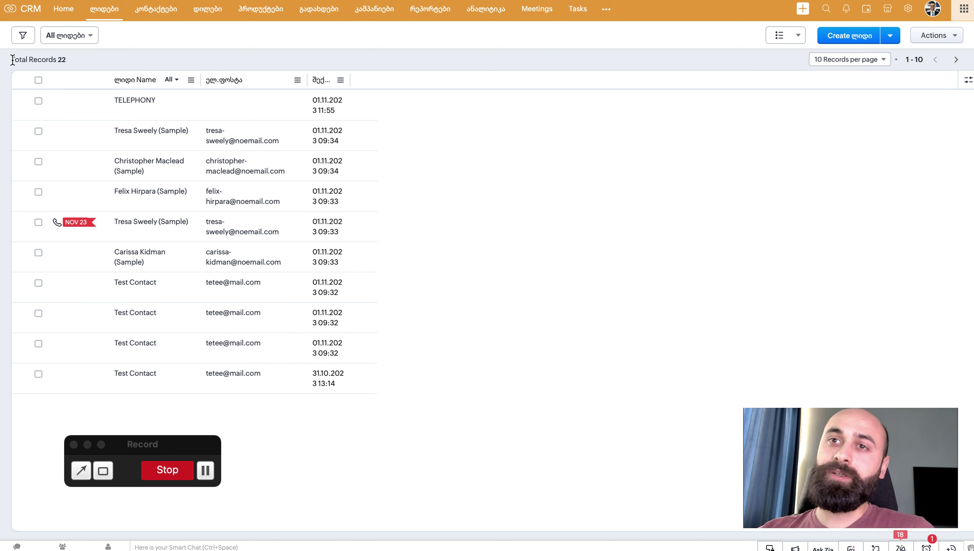
triple_click(64, 59)
click(53, 56)
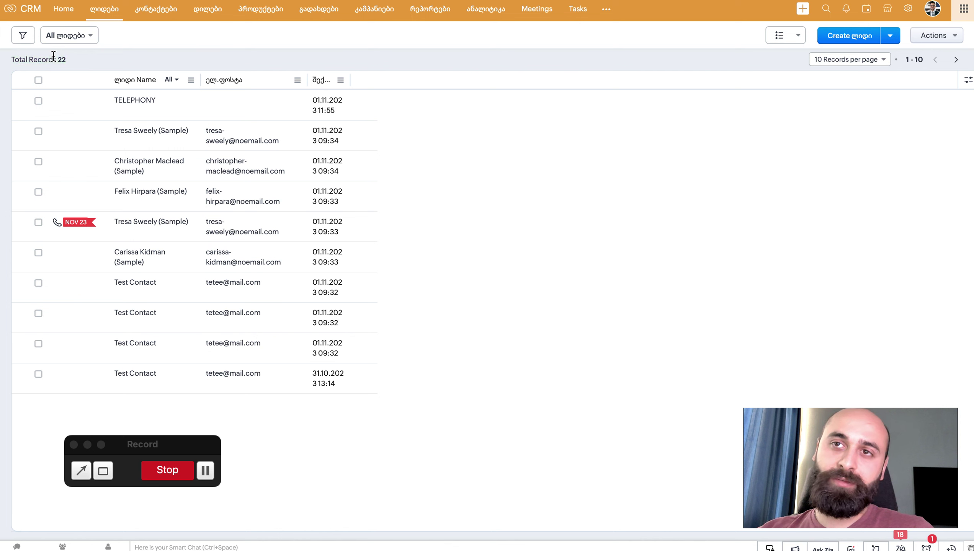
click(837, 66)
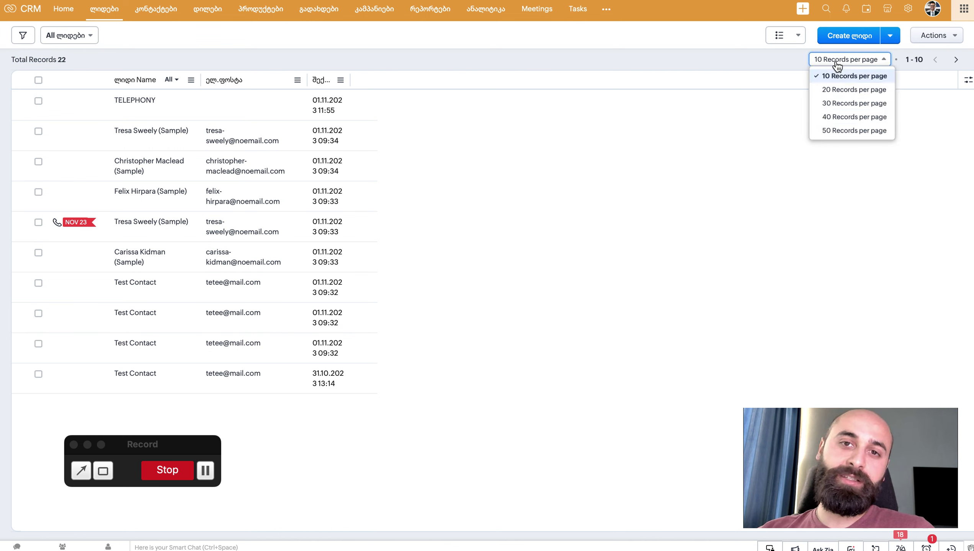
click(843, 131)
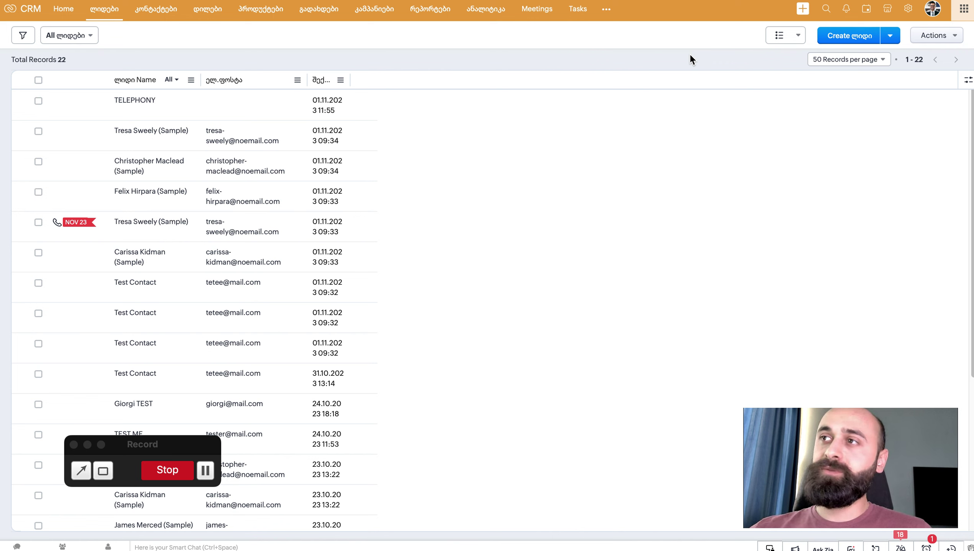
Step: Set the leads list to 20 records per page, view the second page and return to the first
click(853, 62)
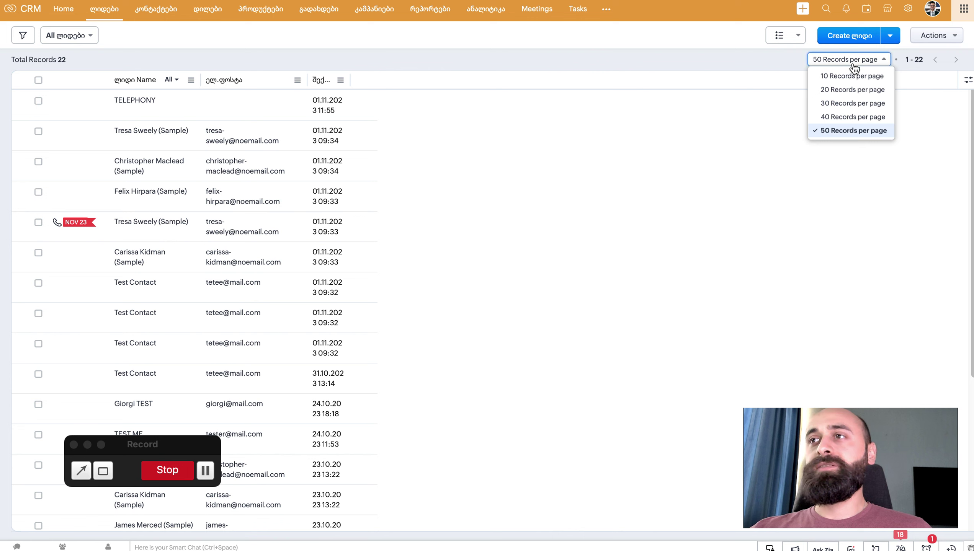
click(849, 90)
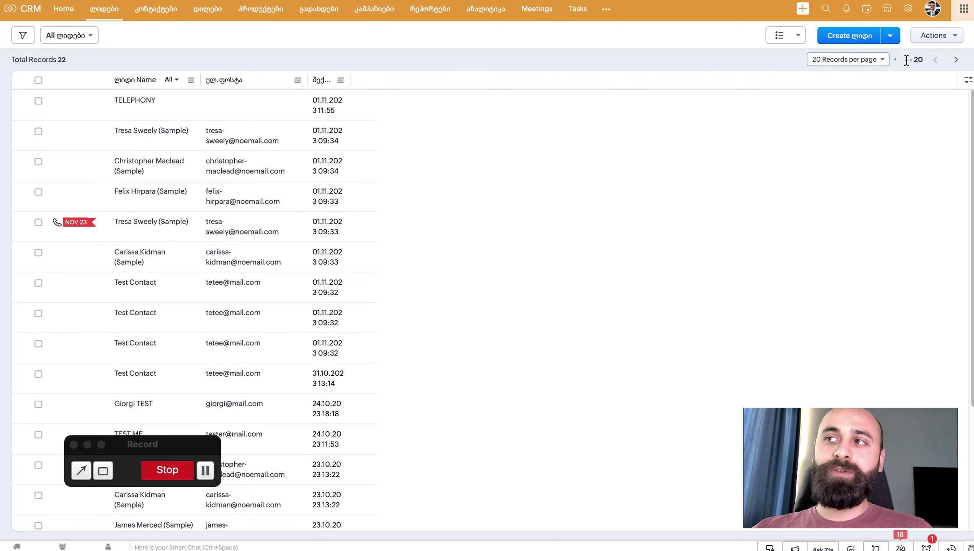
drag(904, 59, 919, 59)
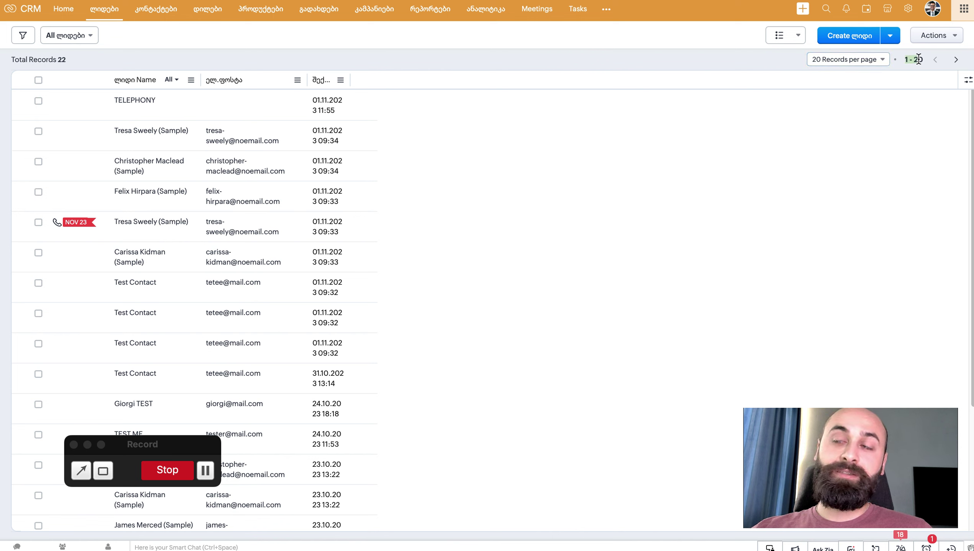
click(957, 61)
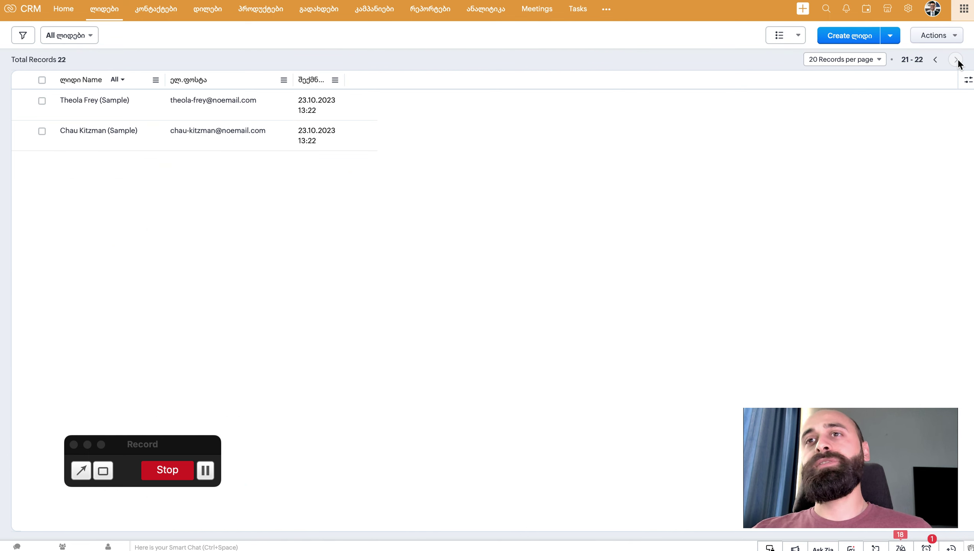
click(935, 60)
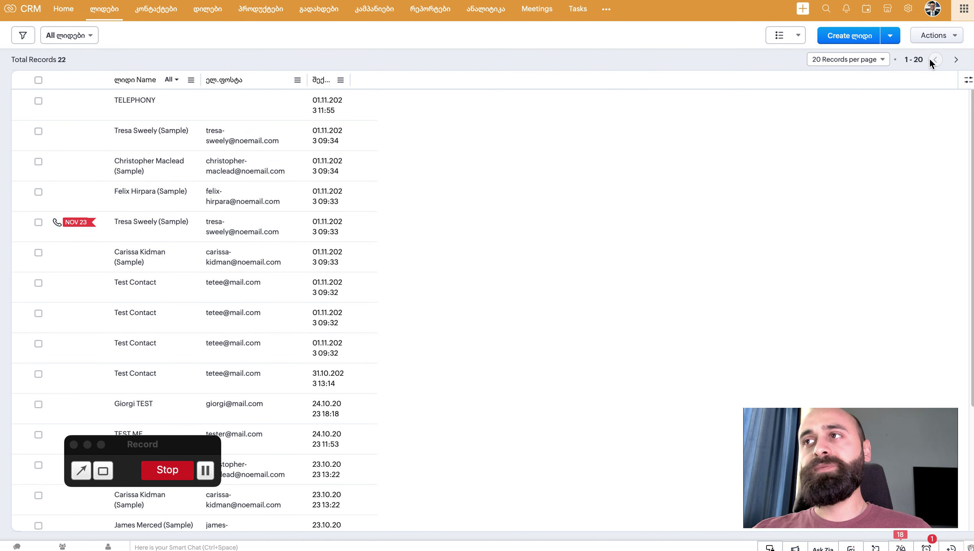
Step: Switch the leads list to 10 records per page and back to 50 records per page
click(861, 60)
click(835, 79)
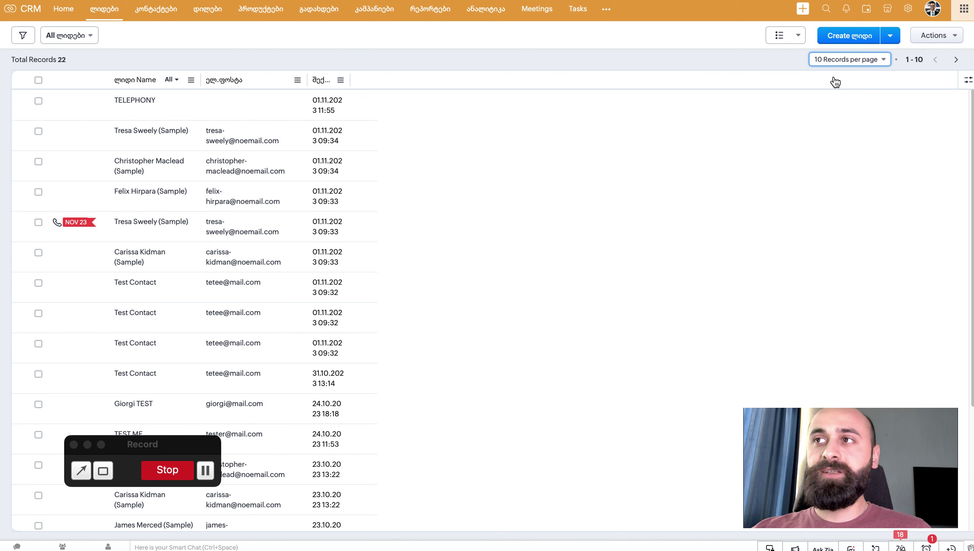
click(835, 59)
click(835, 131)
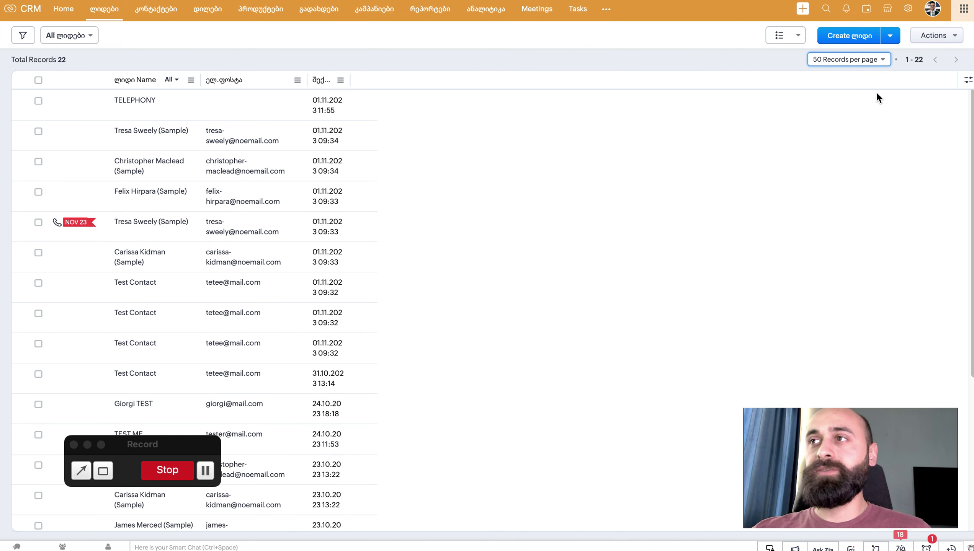
Step: Look over the available page sizes, the leads in the list and the total record count
click(871, 61)
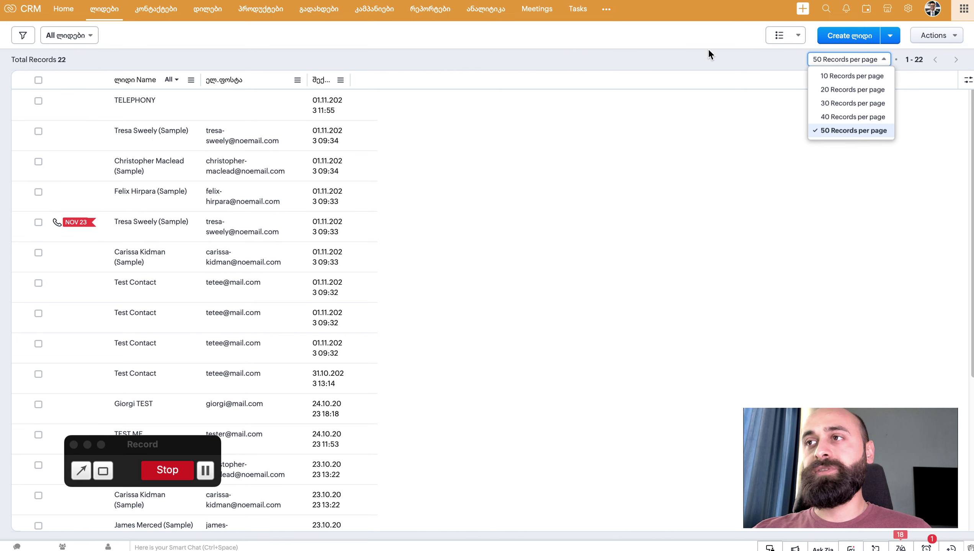
click(696, 49)
scroll(580, 427, down, 3)
scroll(580, 427, up, 3)
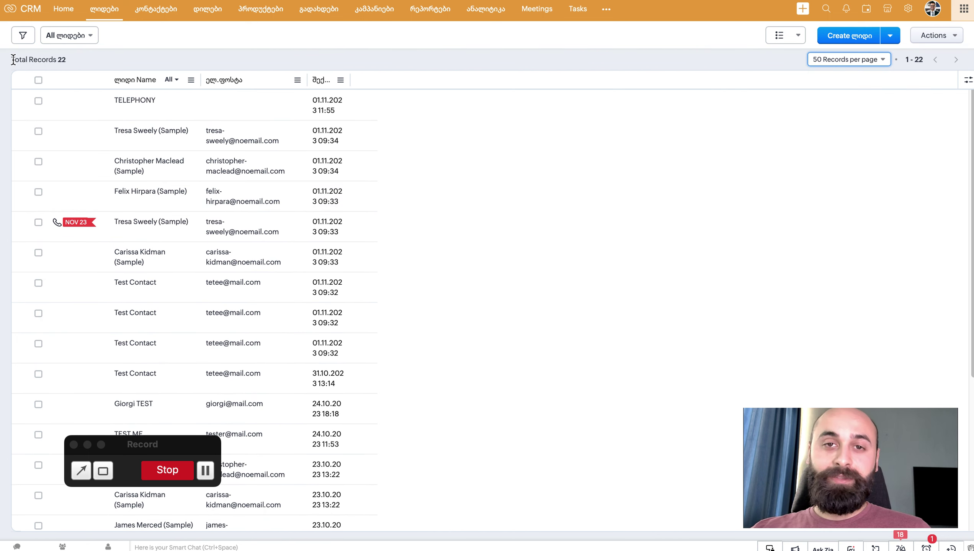
drag(13, 59, 69, 60)
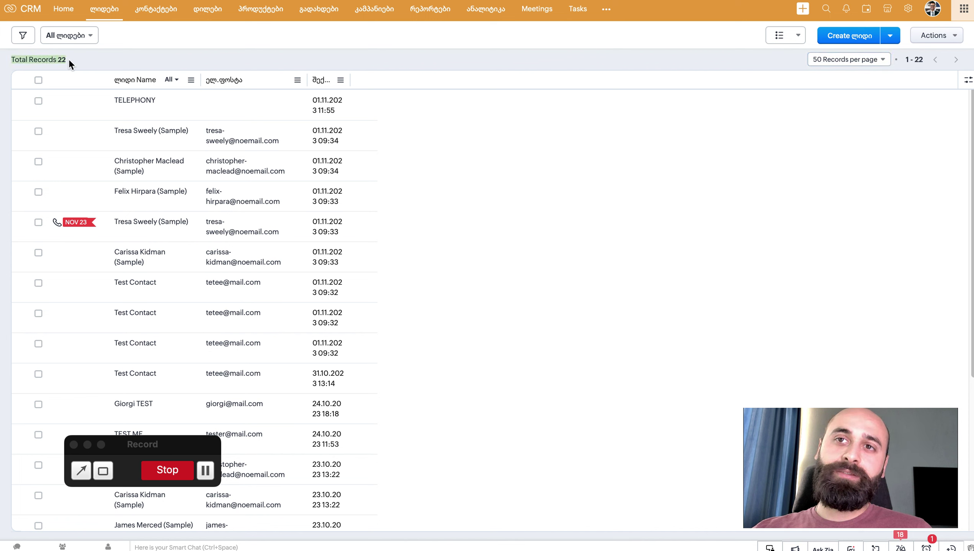
double_click(69, 60)
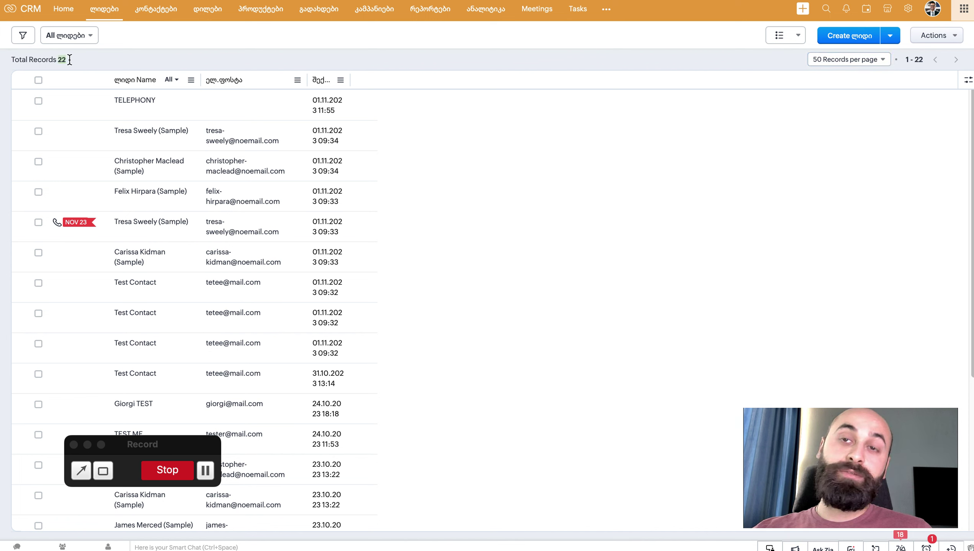
click(103, 57)
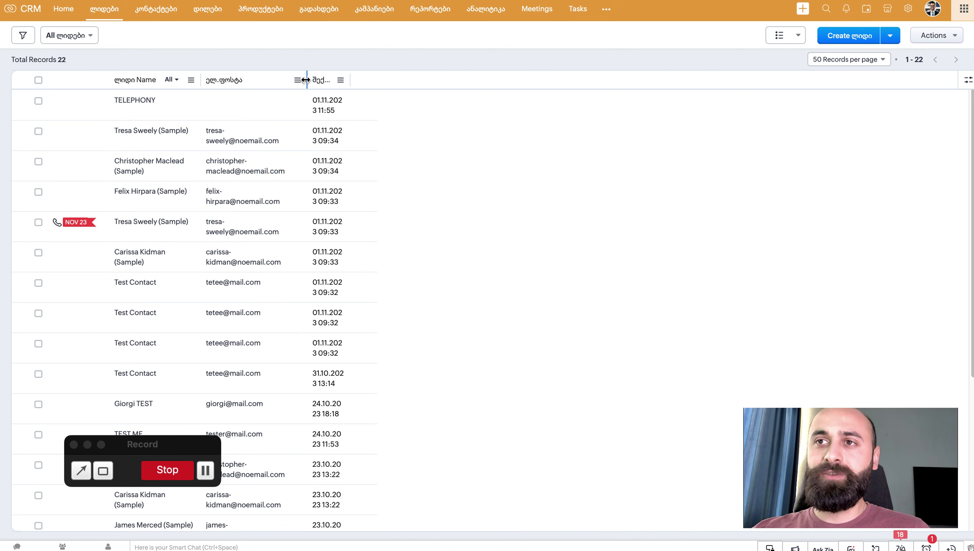
Step: Widen the ელ.ფოსტა and შექმნის დრო columns and narrow the ლიდი Name column
drag(305, 80, 356, 79)
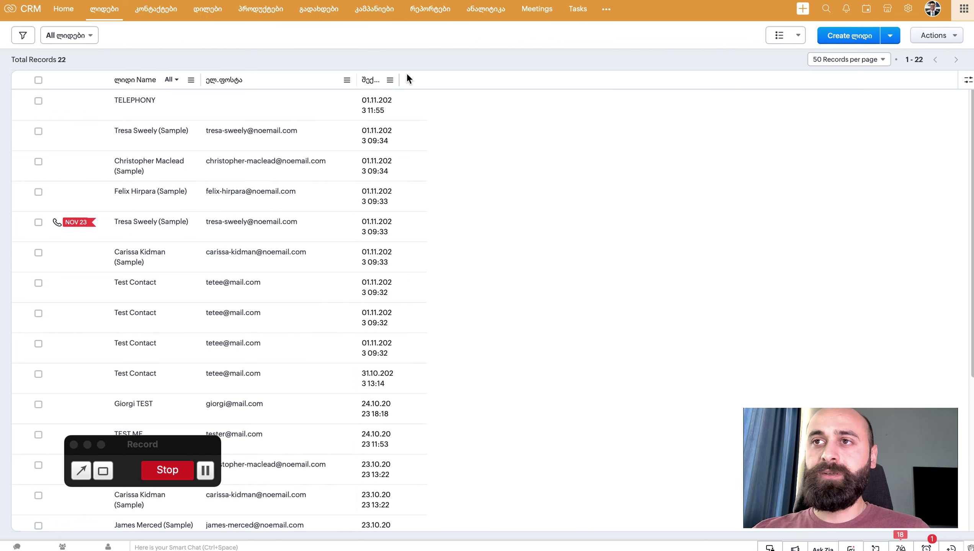
drag(400, 79, 435, 79)
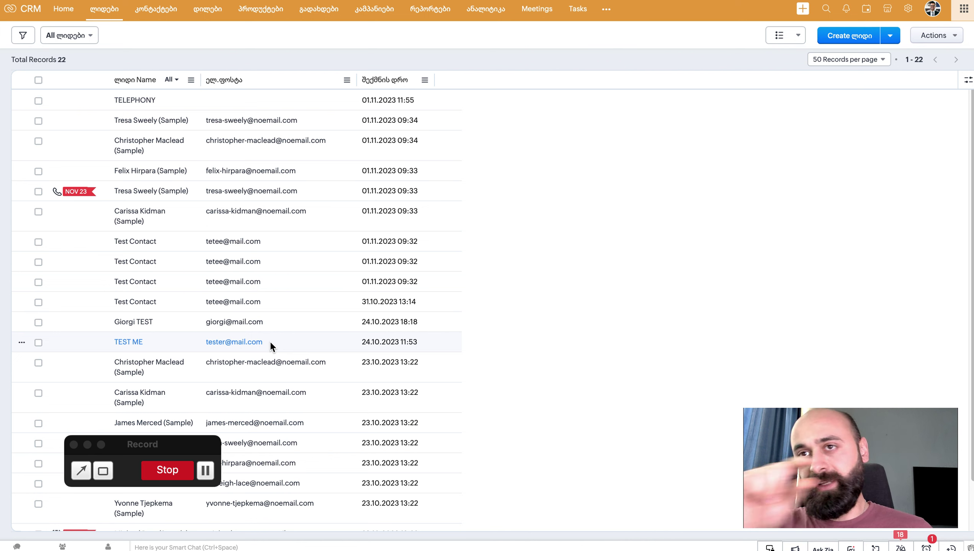
drag(200, 80, 166, 81)
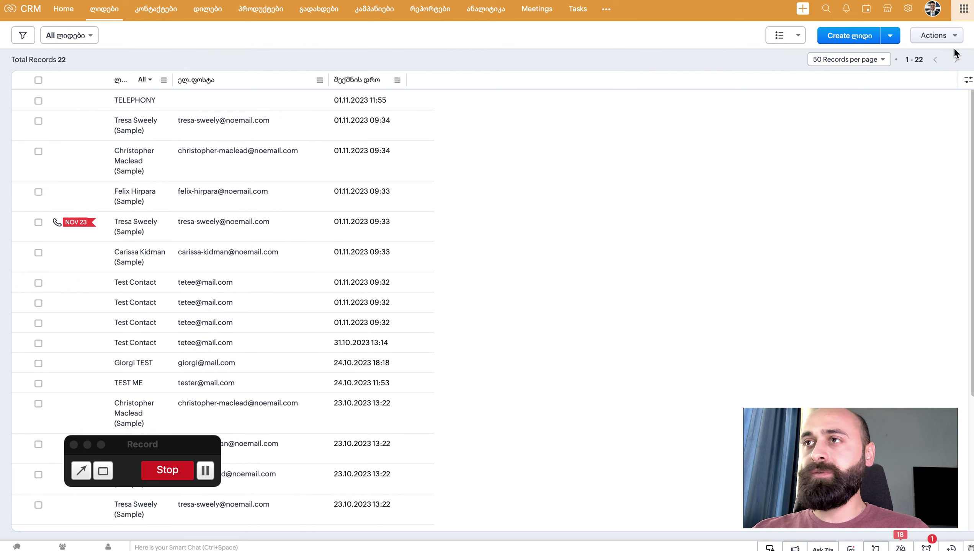
Step: Clip the text in the leads list and widen the ლიდი Name column enough to fit the full names
click(968, 80)
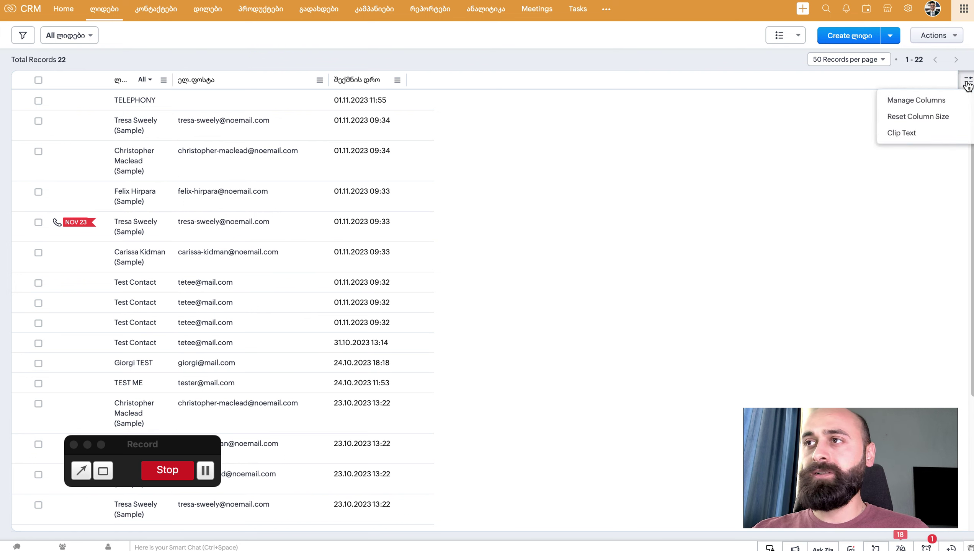
click(905, 135)
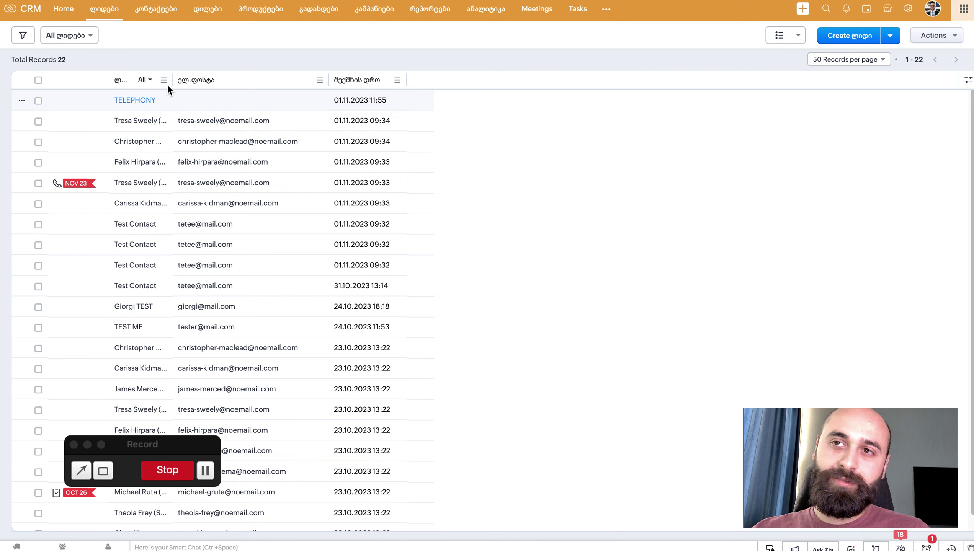
drag(197, 80, 233, 80)
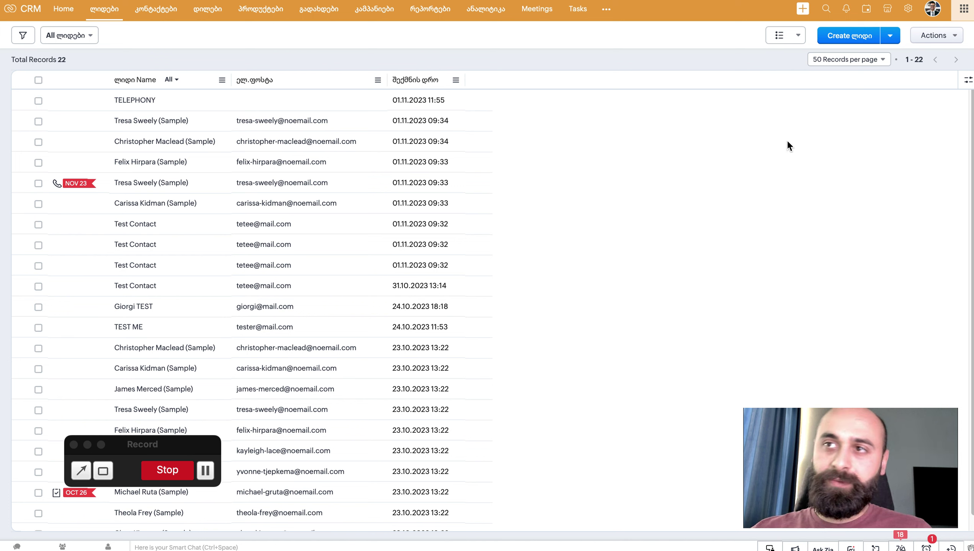
Step: Add the მობილური, სტატუსი and წყარო columns to the leads list and slightly narrow the მობილური column
click(969, 80)
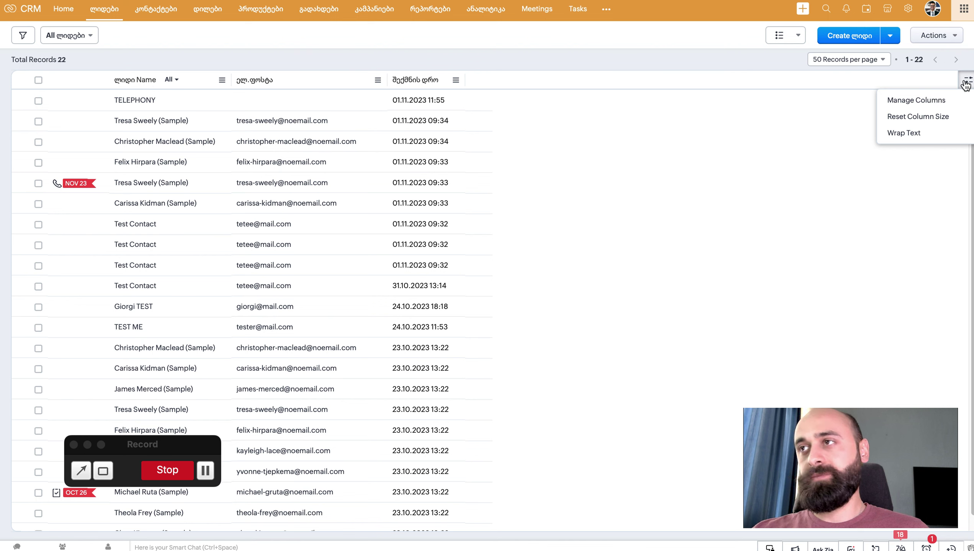
click(913, 102)
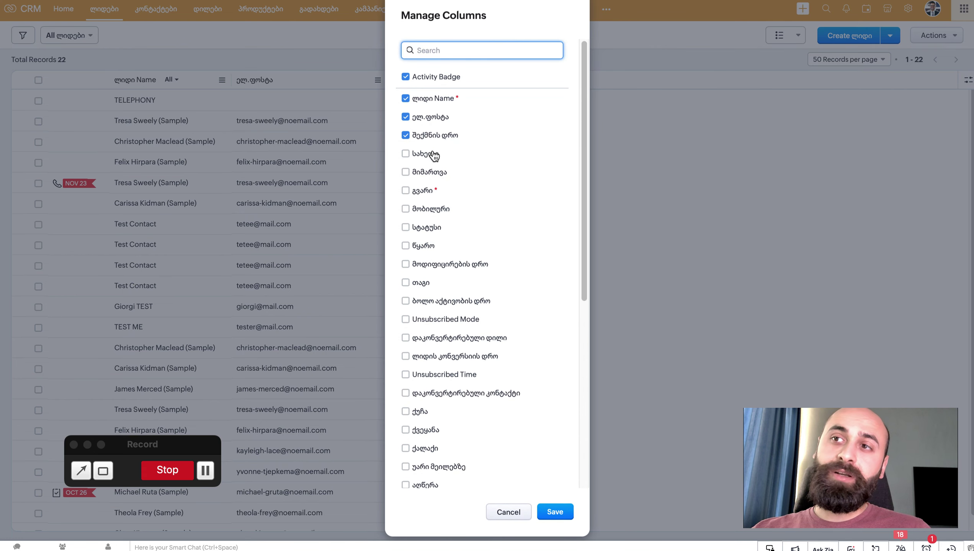
scroll(426, 311, down, 10)
scroll(426, 311, up, 10)
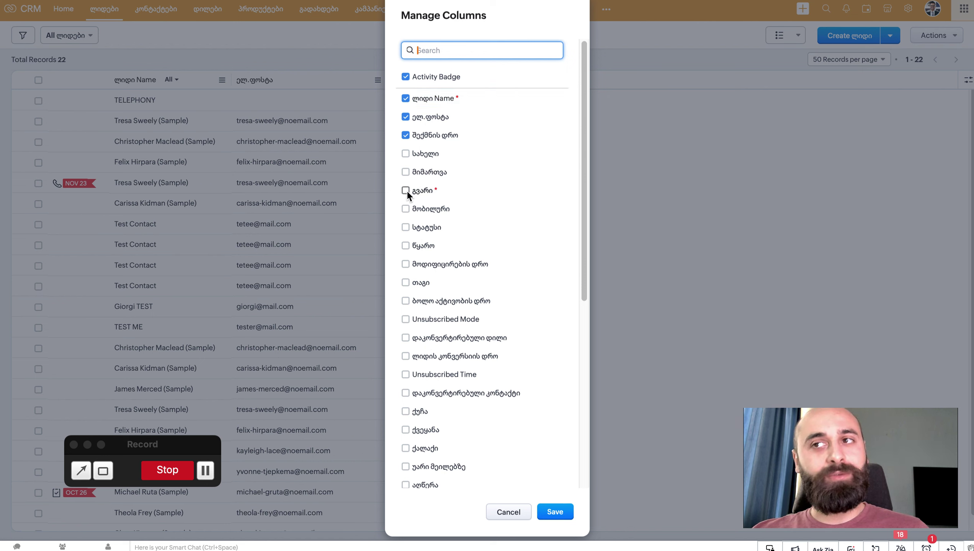
click(405, 209)
click(406, 228)
click(406, 245)
scroll(431, 258, down, 2)
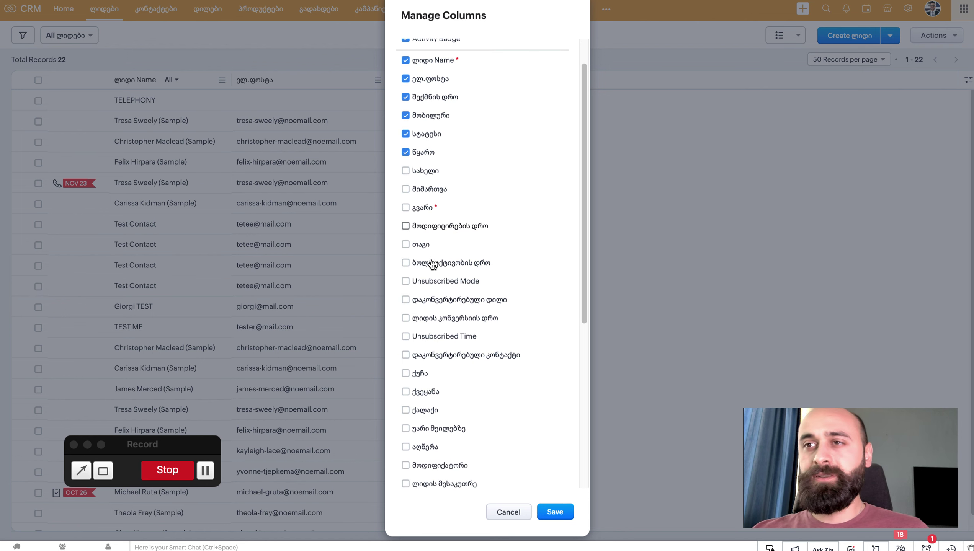
scroll(452, 249, down, 1)
scroll(452, 249, down, 2)
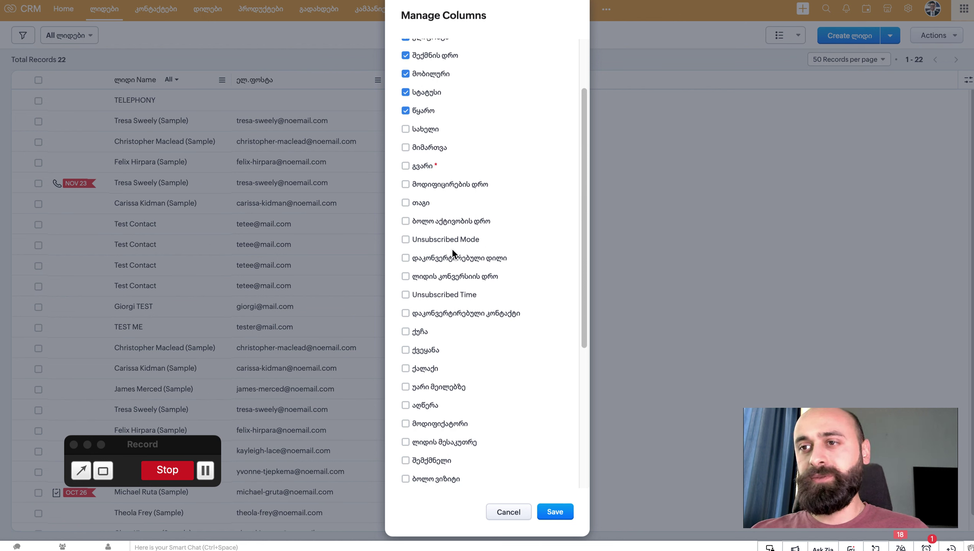
scroll(453, 253, down, 10)
scroll(452, 253, down, 1)
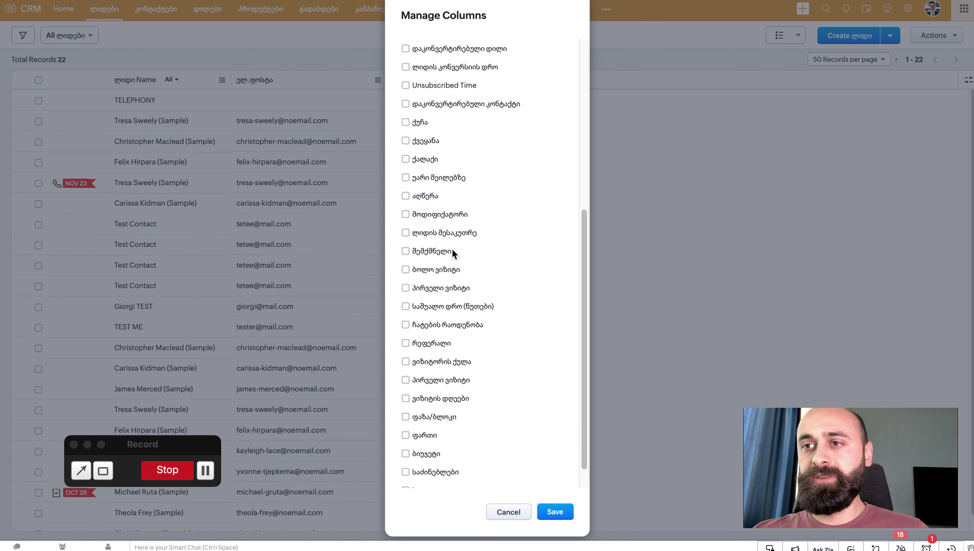
scroll(452, 249, up, 15)
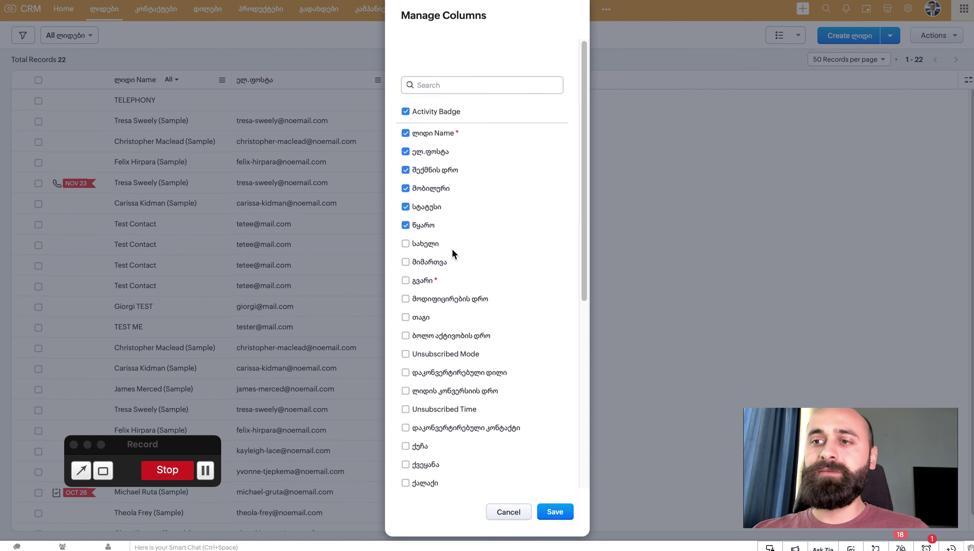
click(554, 512)
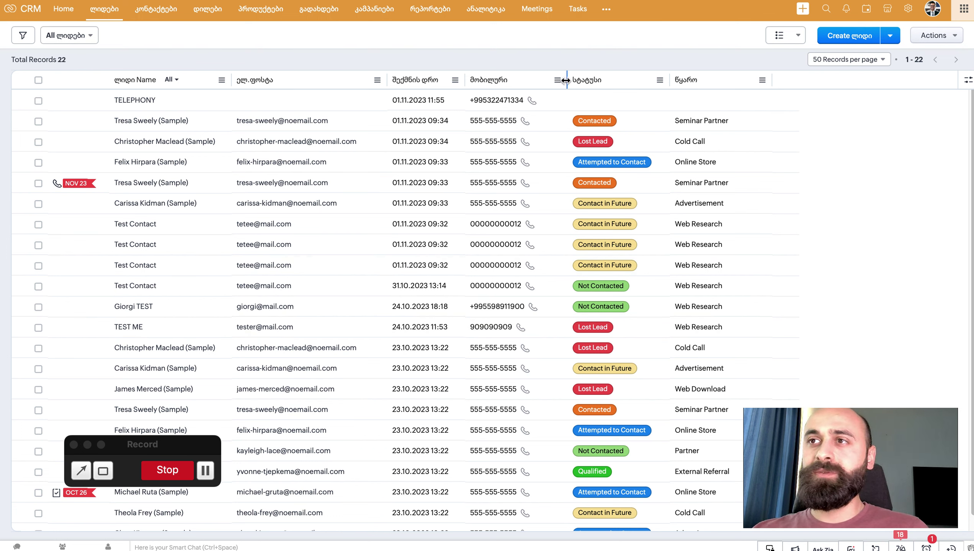
drag(567, 80, 558, 80)
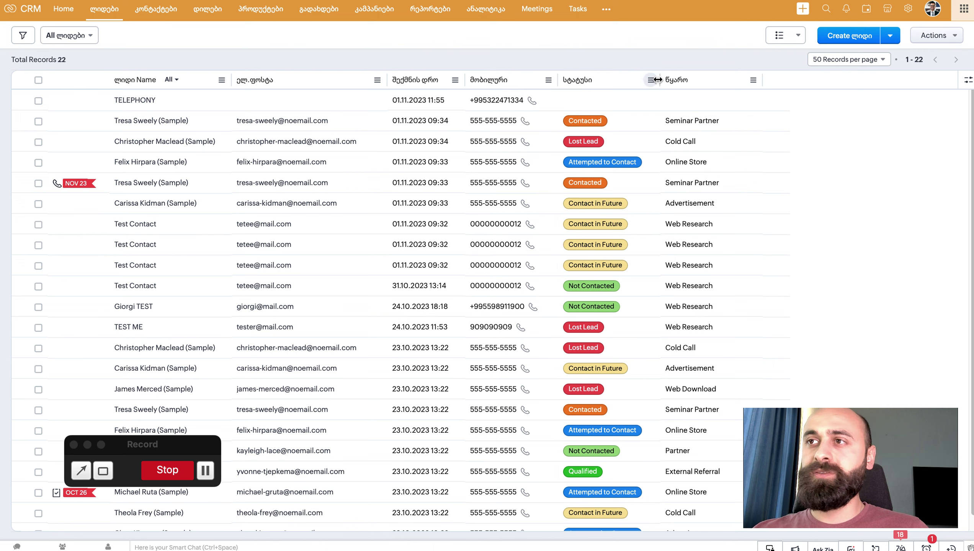
Step: Reorder the list columns so სტატუსი comes before ლიდი Name, and save the new order
click(968, 80)
click(928, 101)
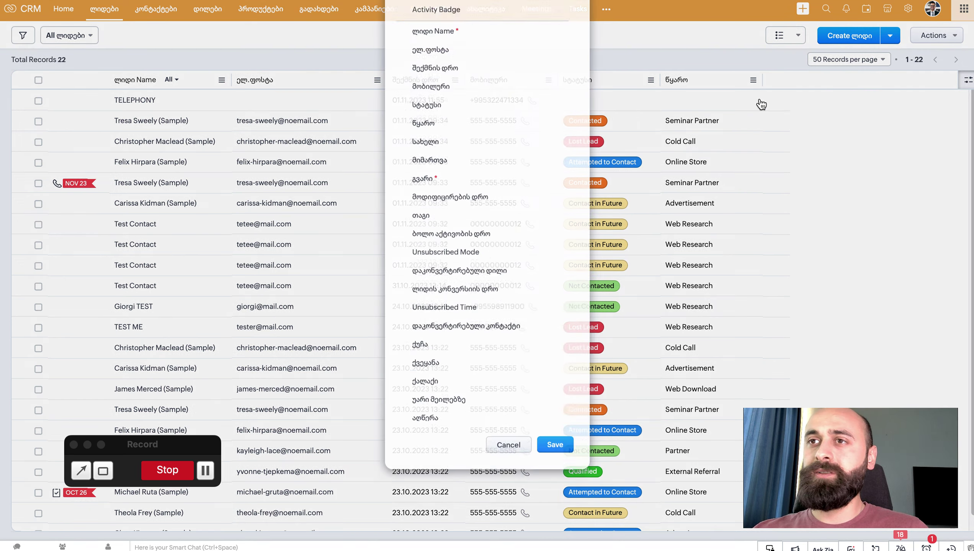
drag(429, 171, 432, 97)
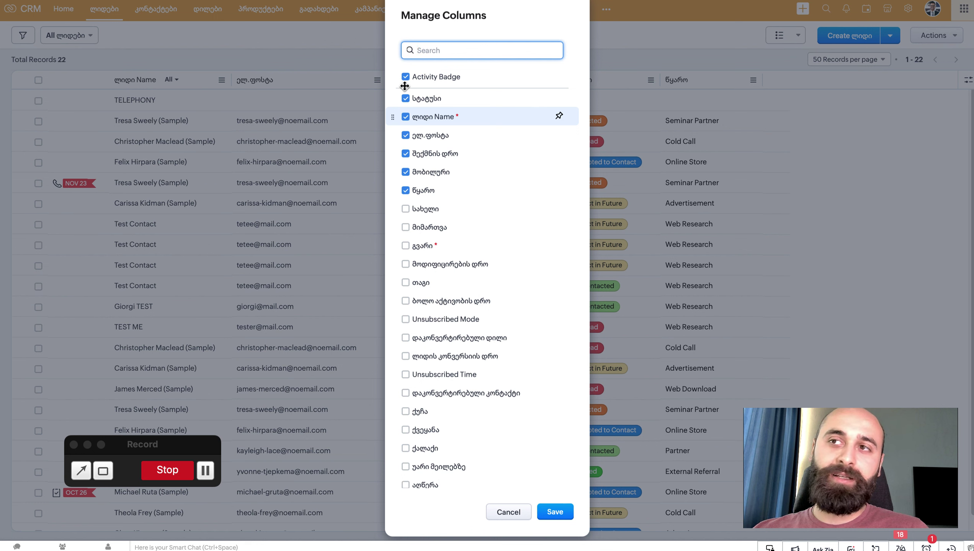
click(559, 513)
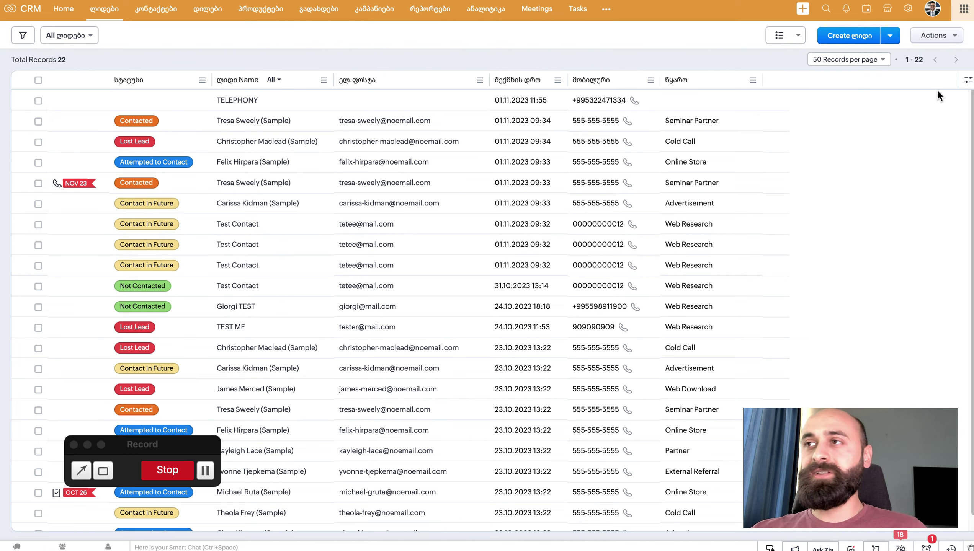
Step: Reorder the list columns so მობილური precedes ელ.ფოსტა and წყარო precedes შექმნის დრო, and save the new order
click(968, 81)
click(924, 101)
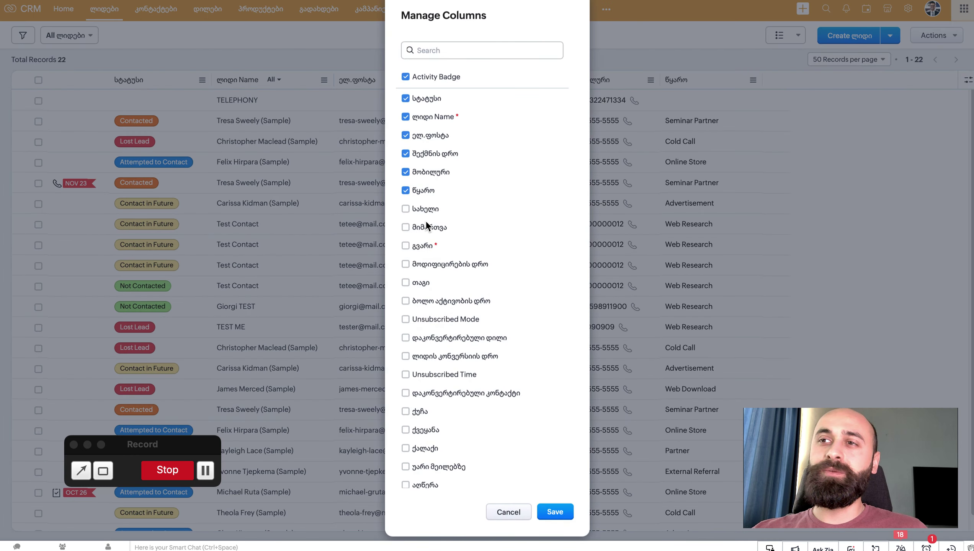
drag(441, 154, 442, 192)
drag(453, 153, 452, 134)
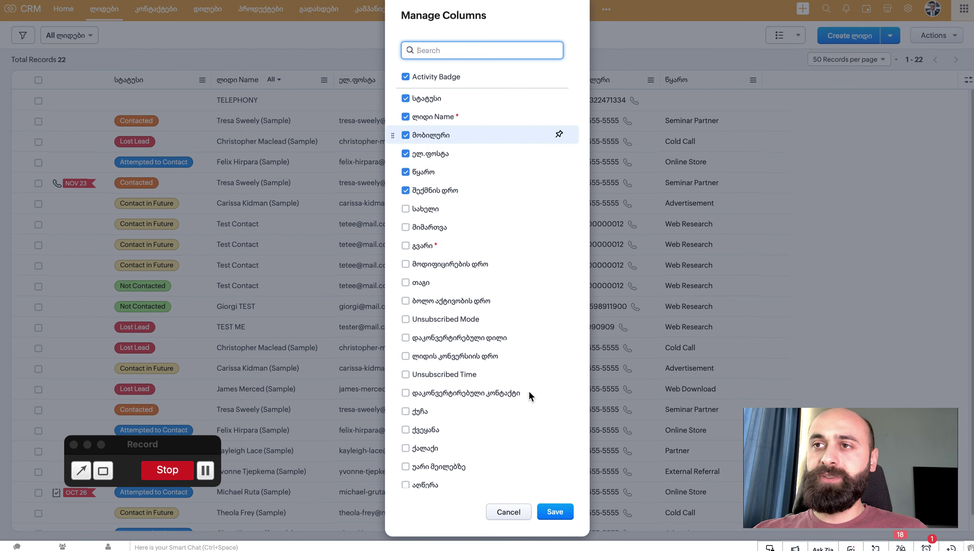
click(559, 512)
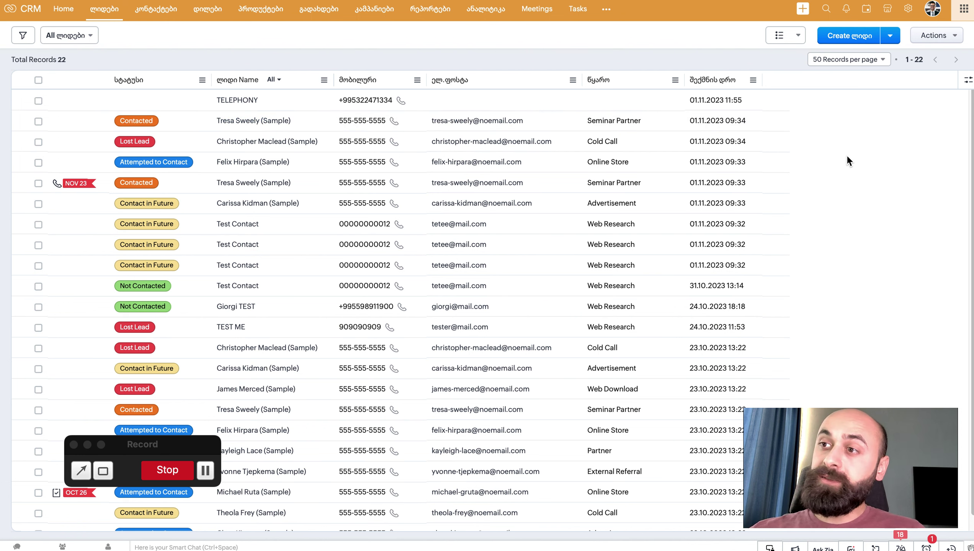
Step: Sort the leads list by შექმნის დრო in descending order
scroll(697, 280, down, 1)
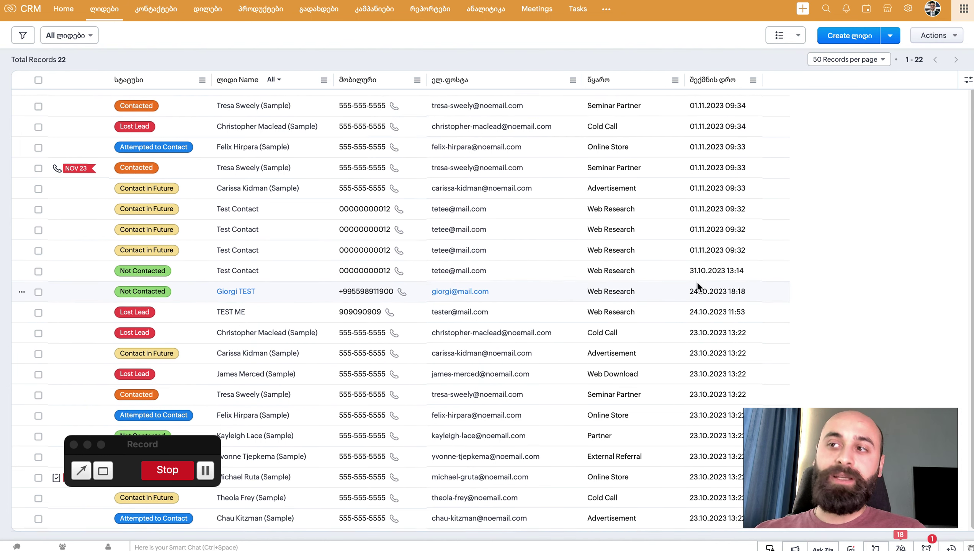
scroll(697, 282, up, 1)
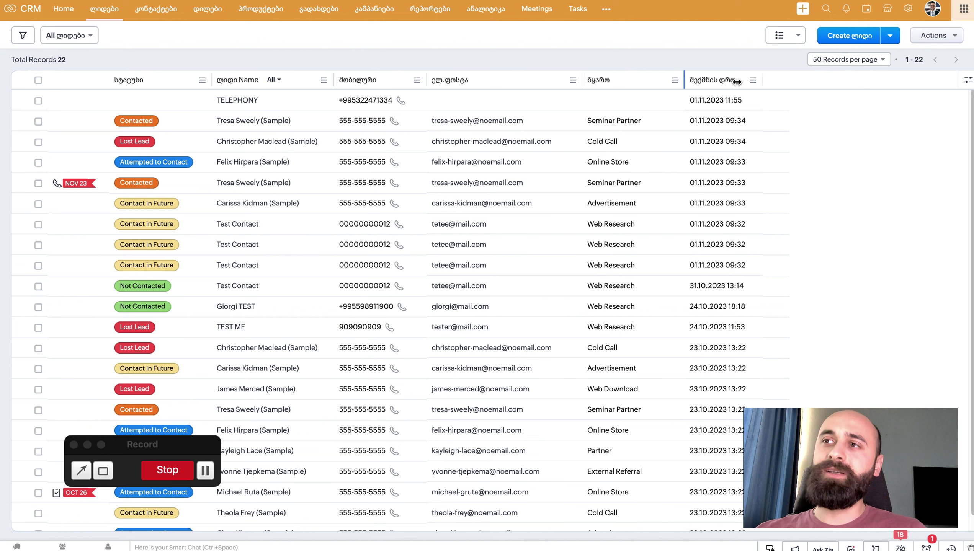
click(752, 80)
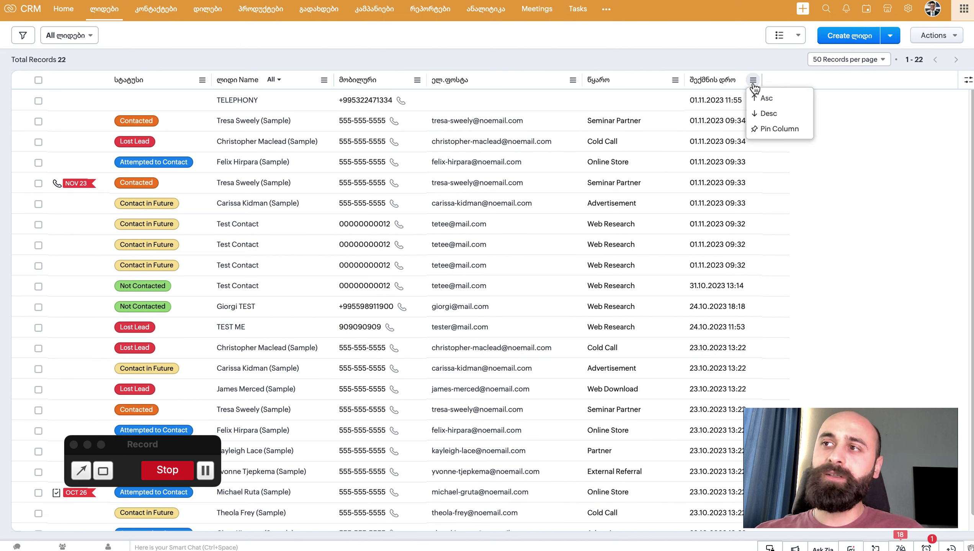
click(765, 116)
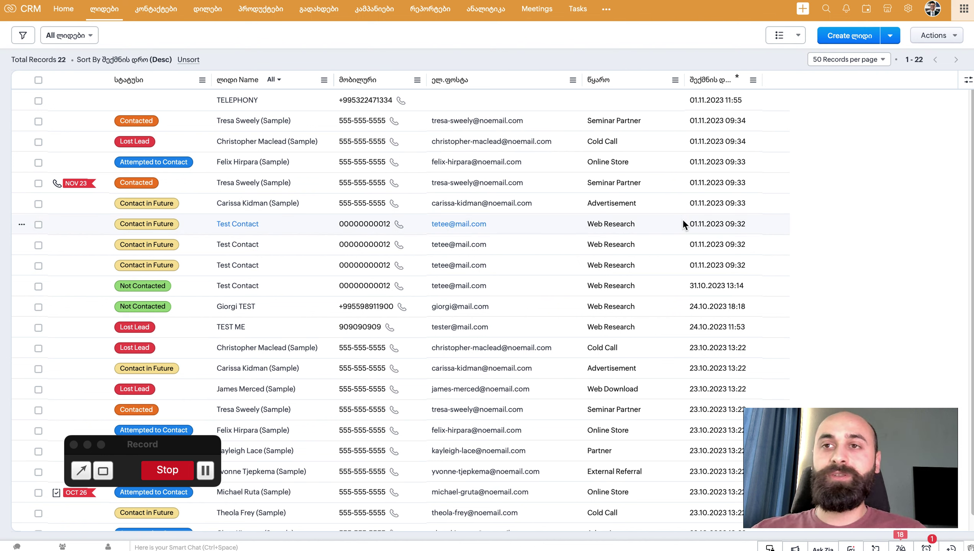
Step: Sort the leads by სტატუსი in ascending order, and switch back to descending order by შექმნის დრო
click(202, 82)
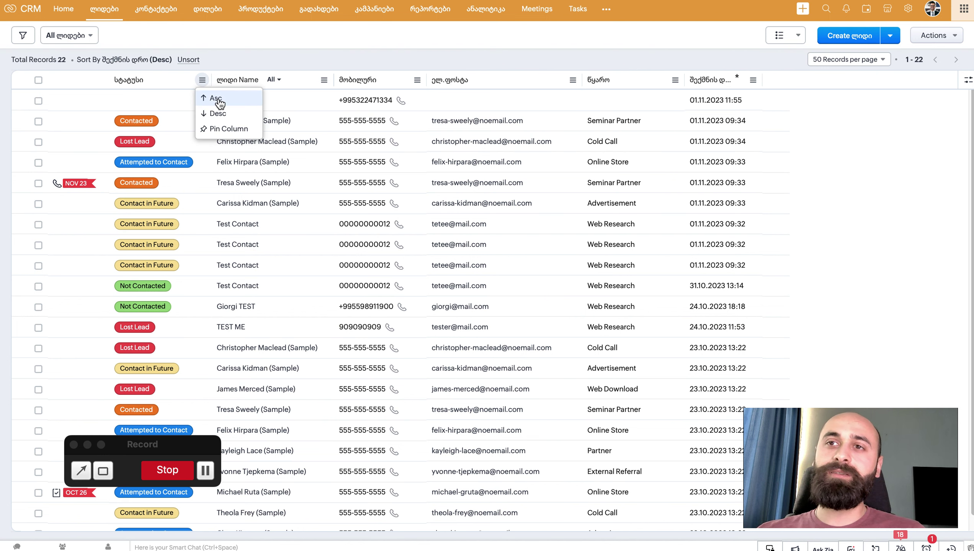
click(221, 101)
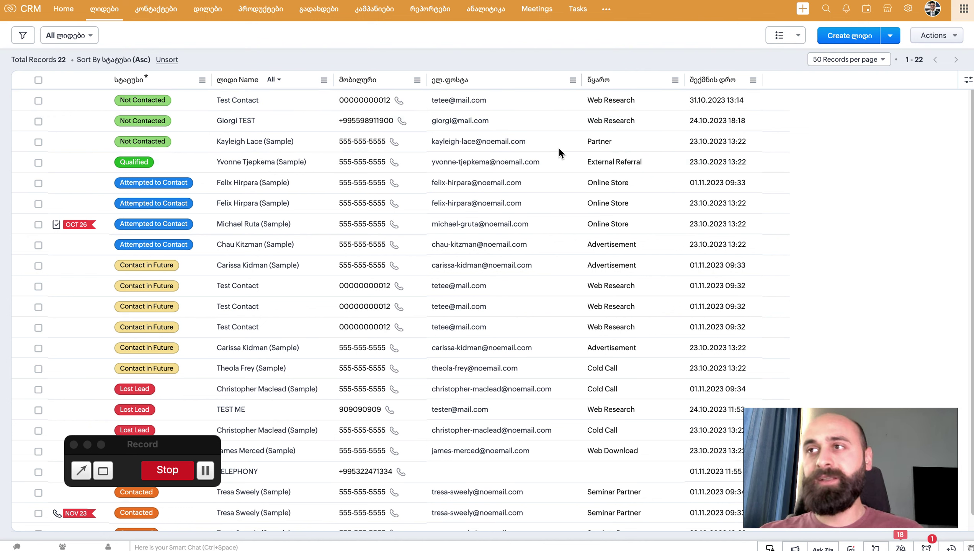
click(753, 80)
click(762, 115)
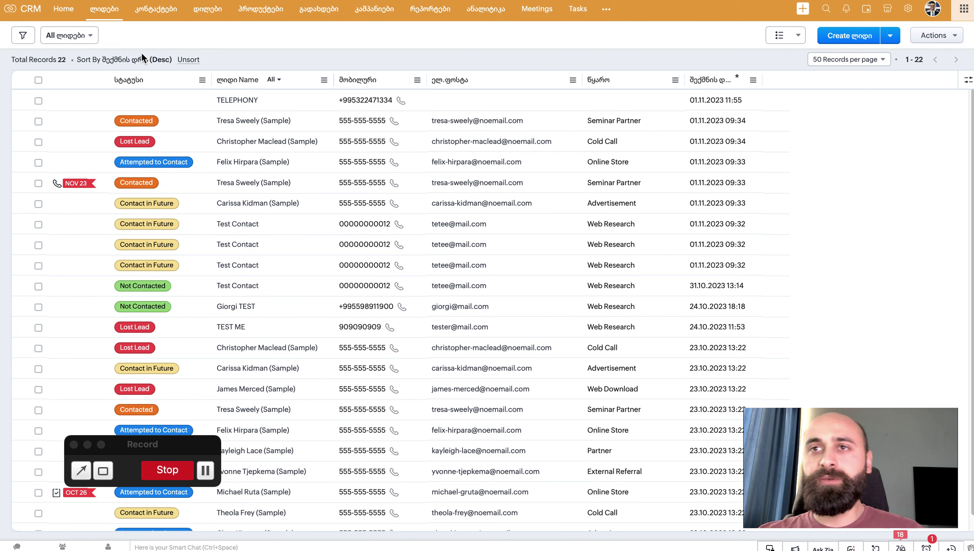
Step: Open the leads filter, find the სტატუსი field by searching "სტა", and set its condition to is Not Contacted
mouse_move(185, 38)
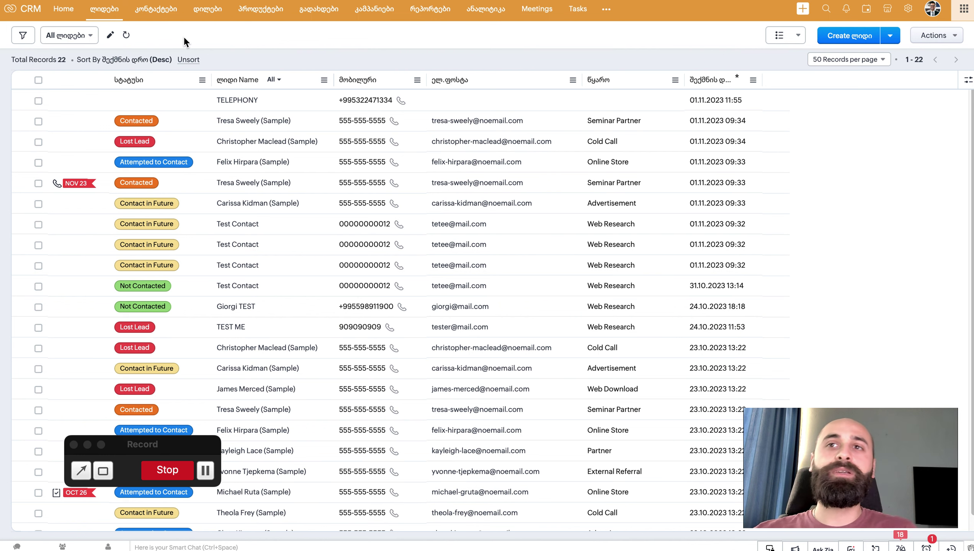
click(22, 37)
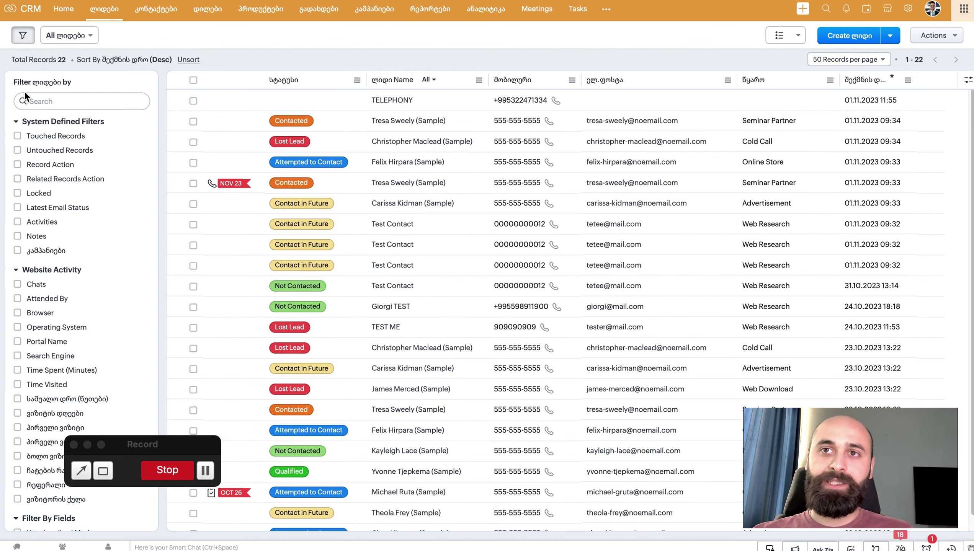
click(56, 101)
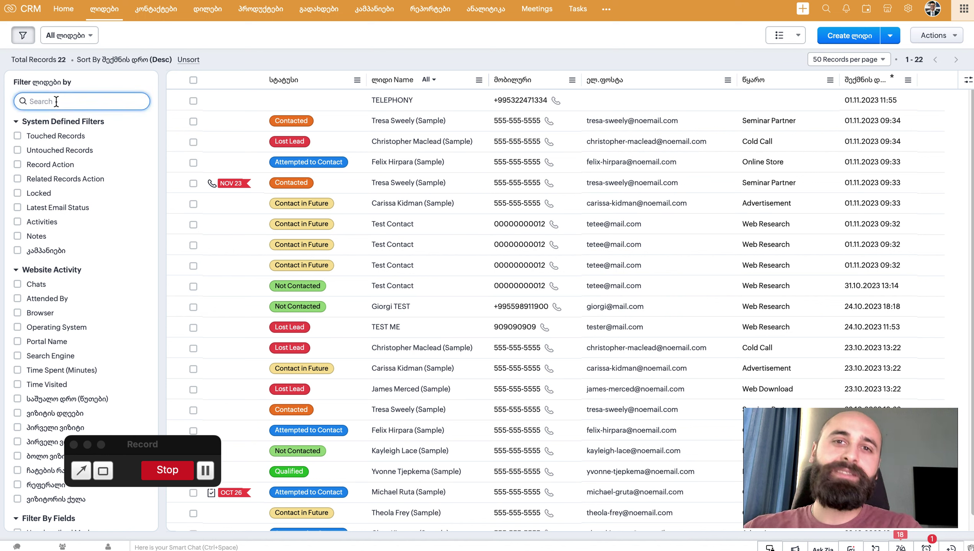
text(s)
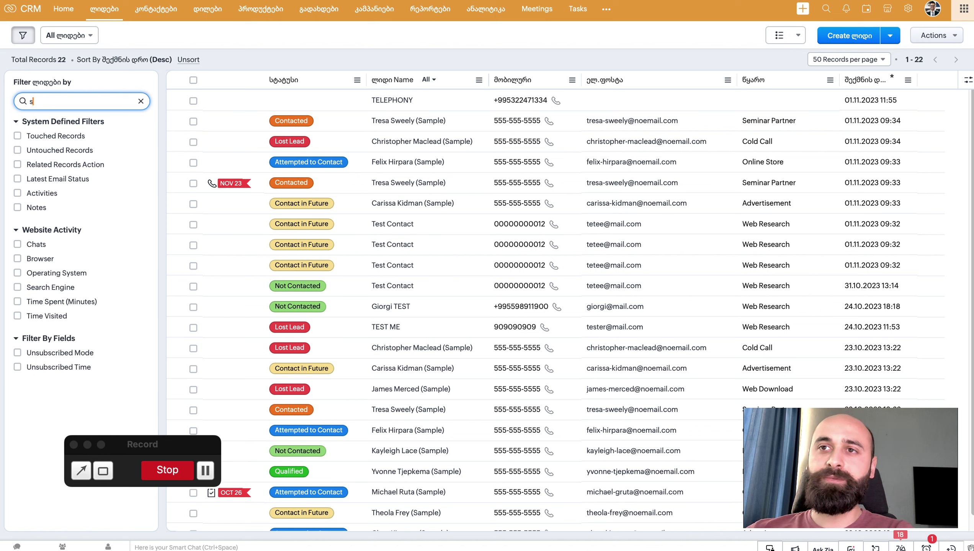
text(ტა)
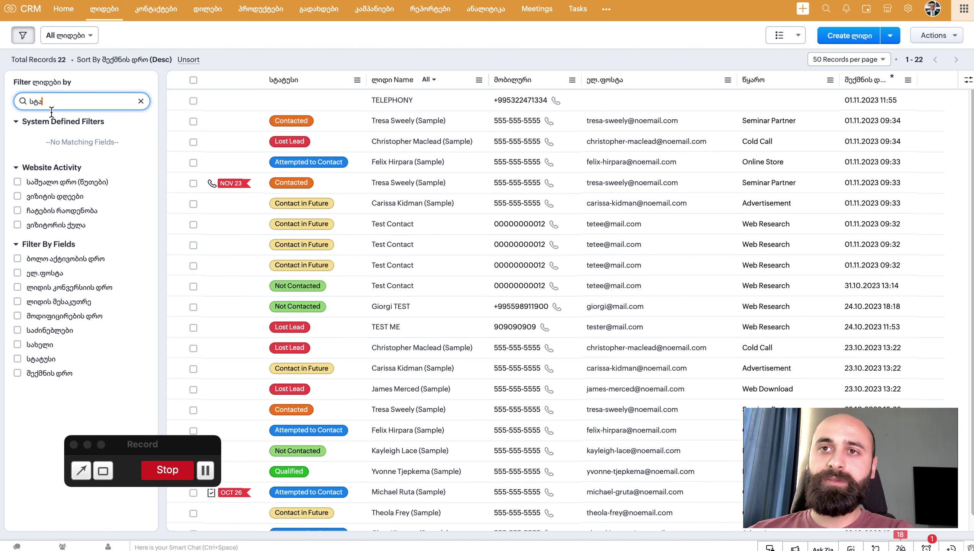
click(18, 242)
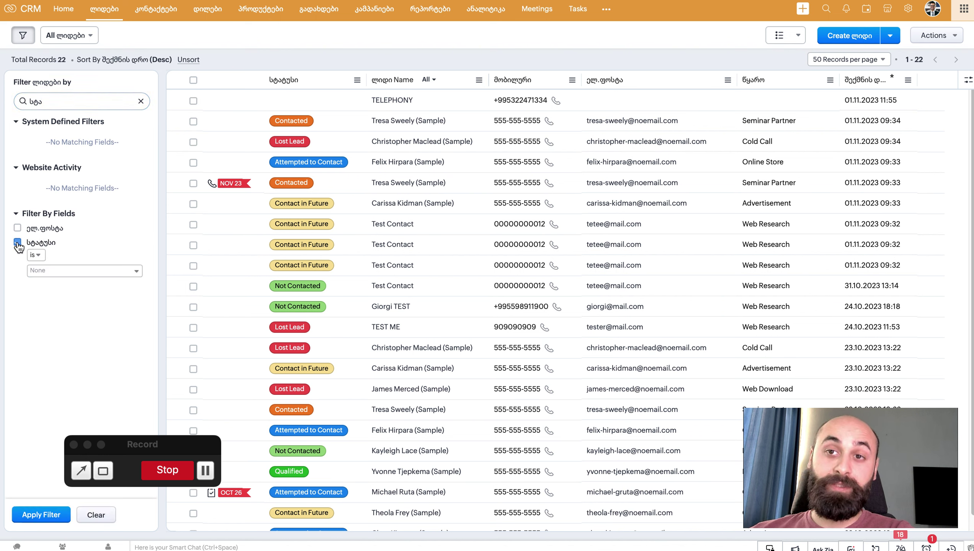
click(48, 270)
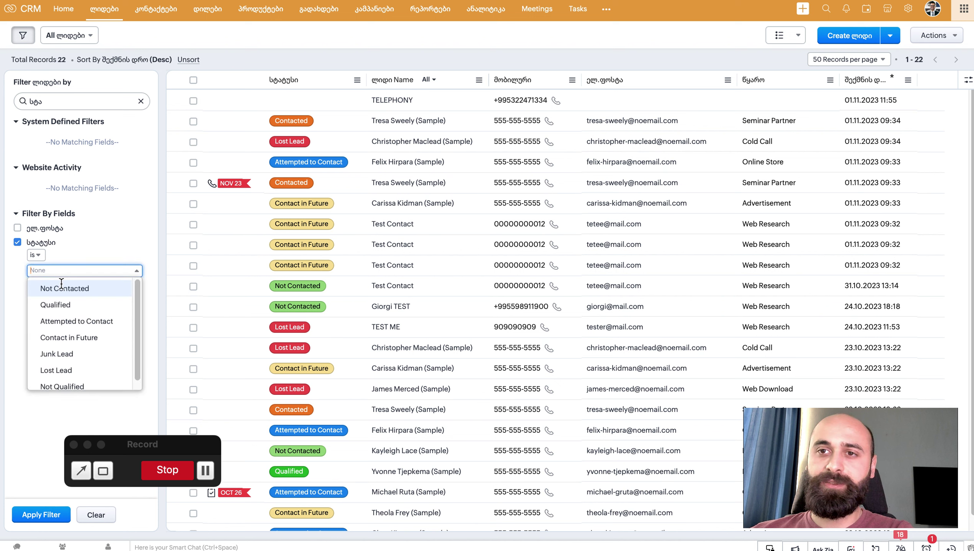
scroll(72, 312, down, 1)
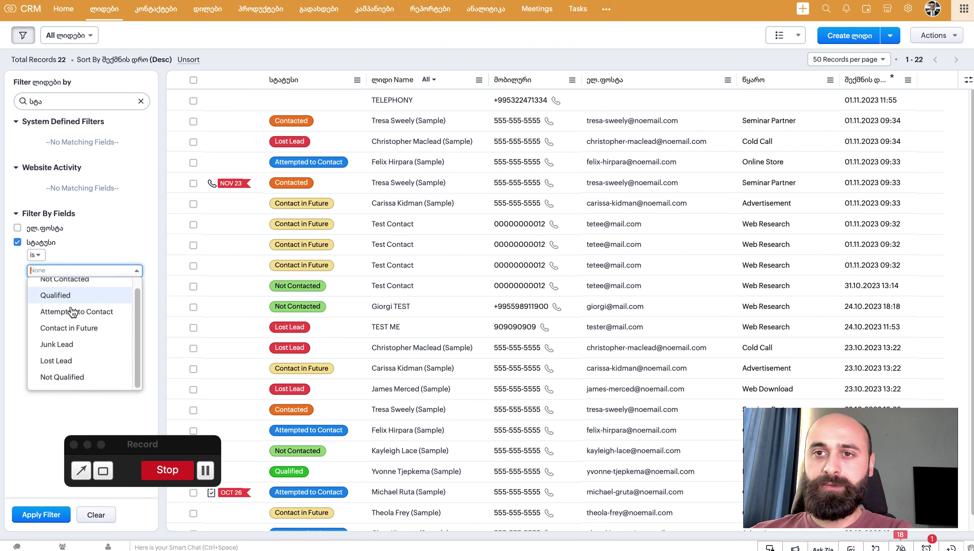
scroll(74, 309, up, 1)
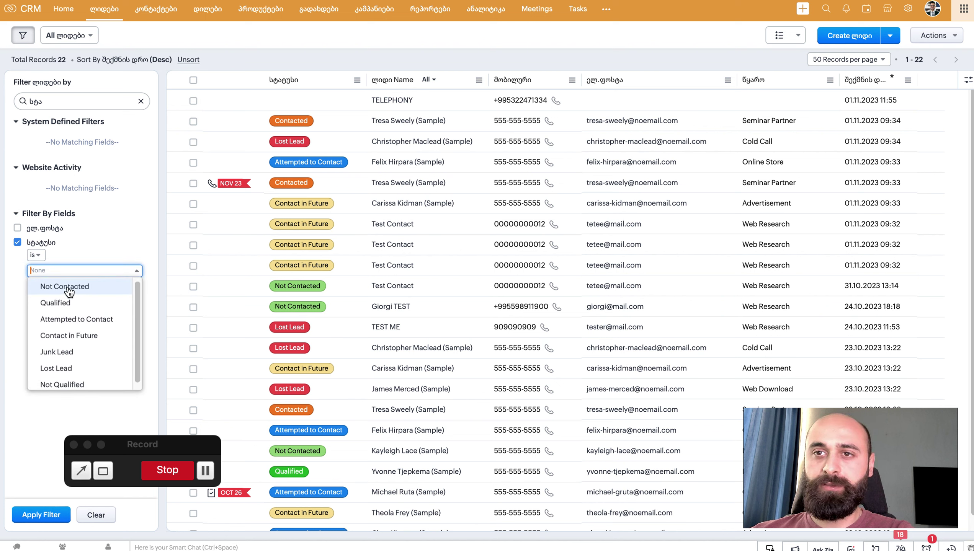
key(Return)
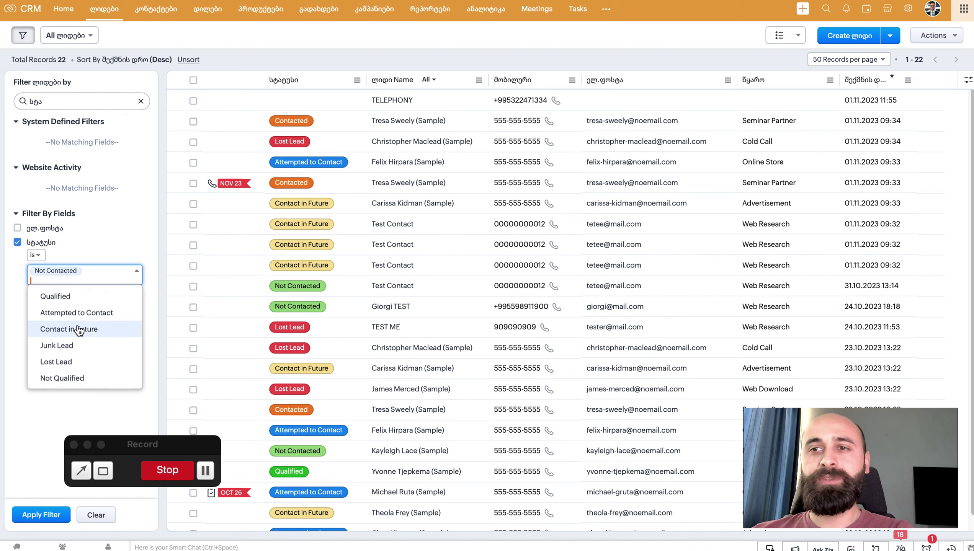
click(18, 319)
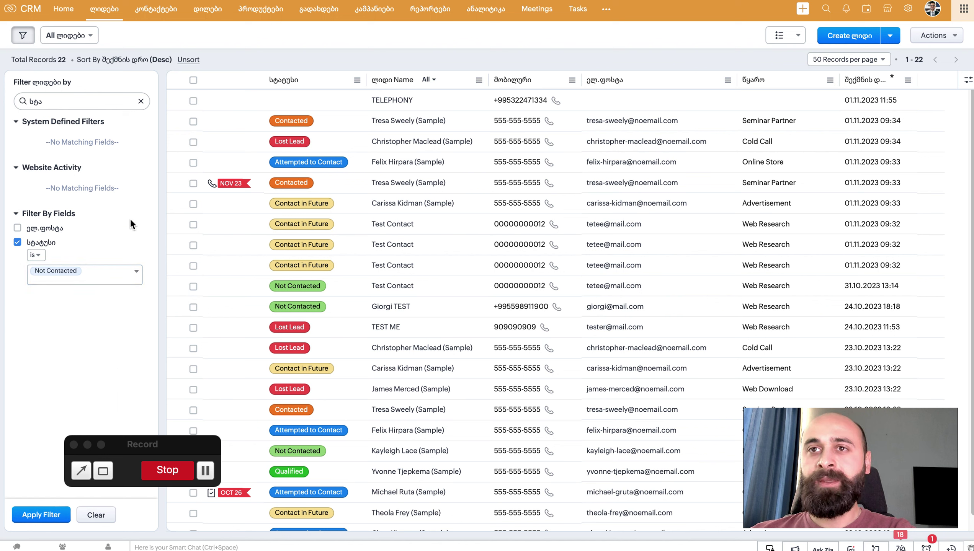
Step: Search the filter fields for "წყარ" and add the condition წყარო is Web Research
double_click(41, 101)
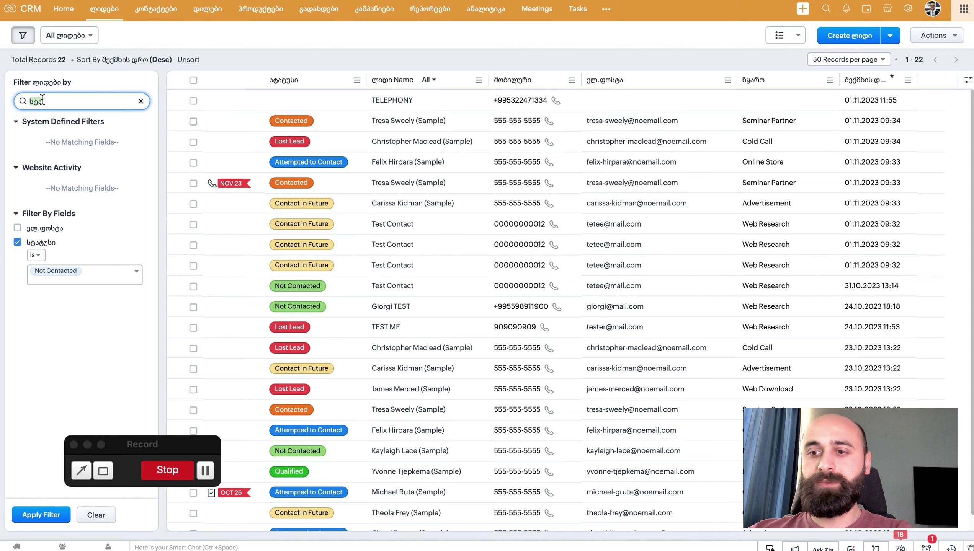
text(წყარო)
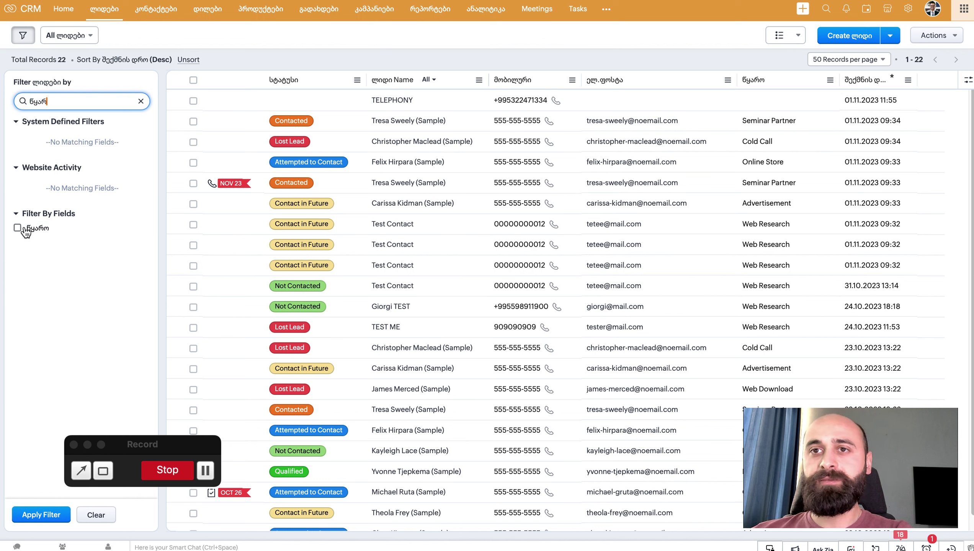
click(18, 229)
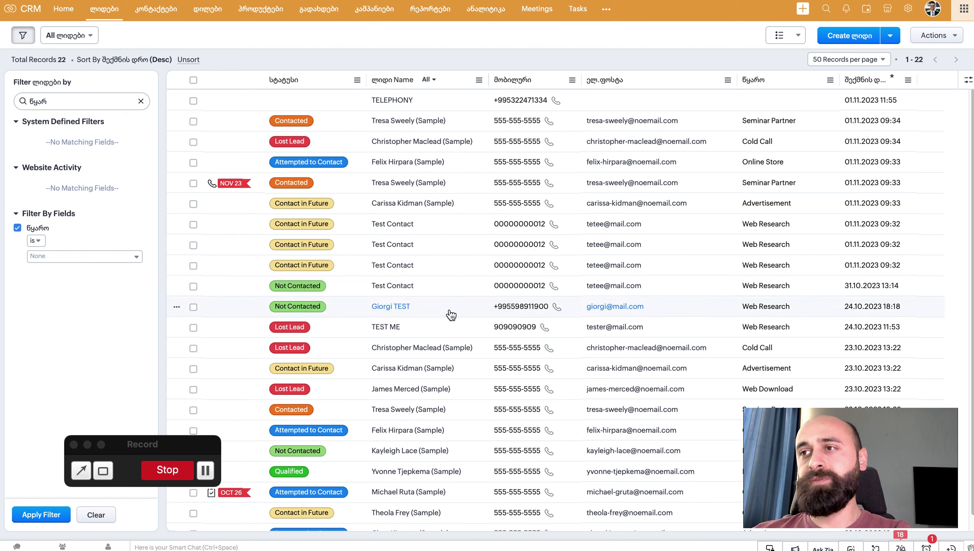
click(37, 257)
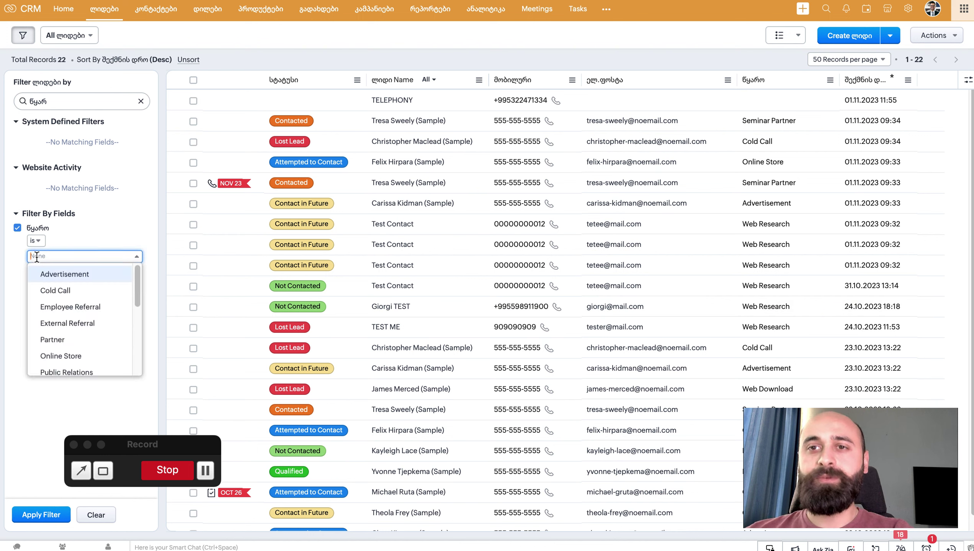
scroll(64, 315, down, 5)
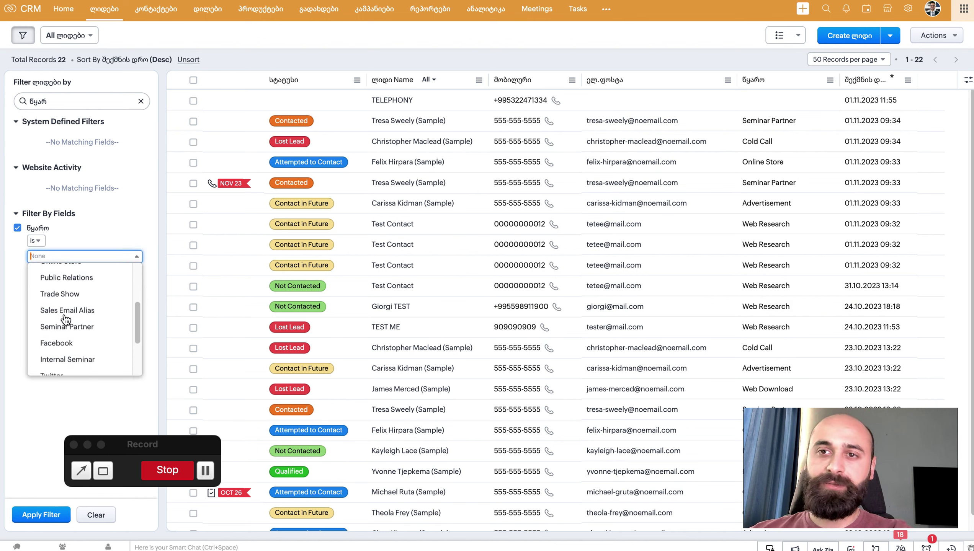
scroll(64, 320, down, 2)
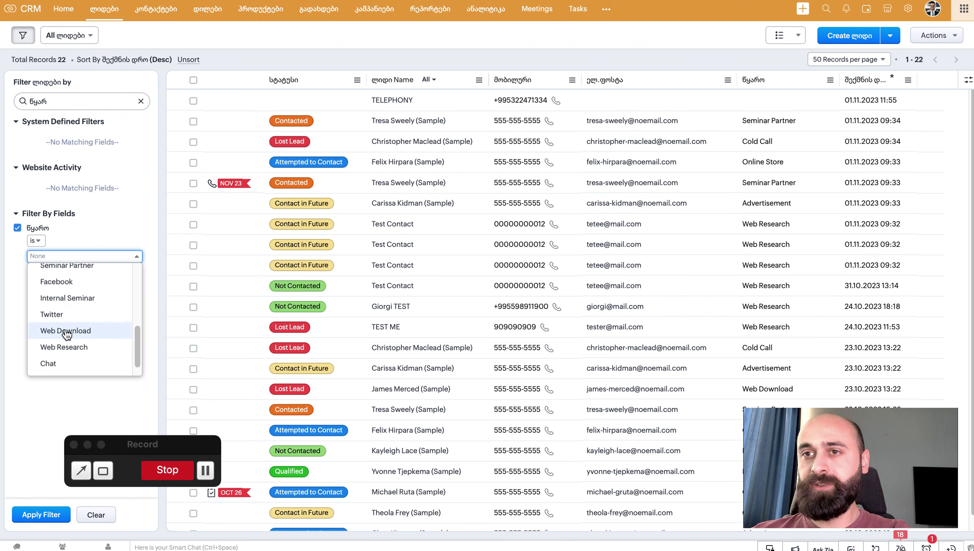
click(70, 347)
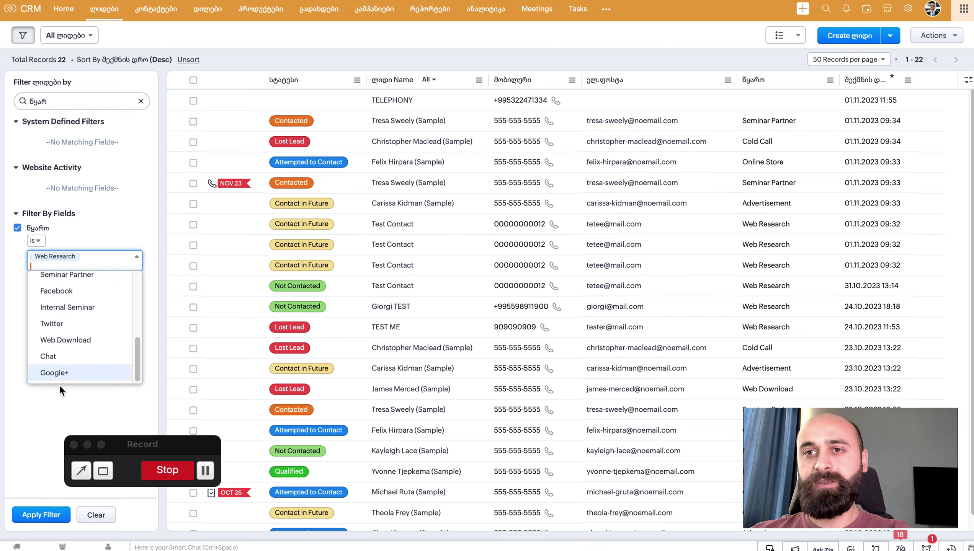
click(54, 401)
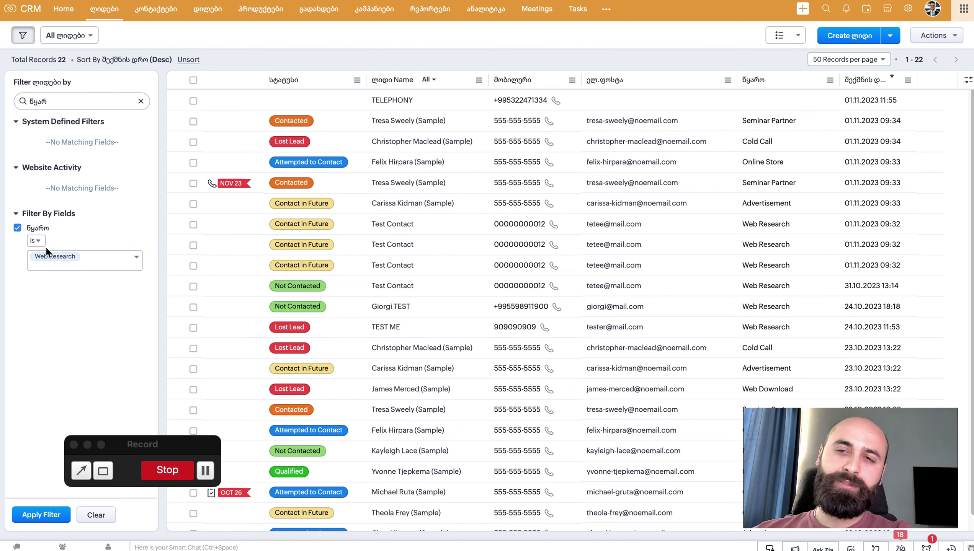
Step: Clear the filter search and look through the full list of available lead filters
click(123, 102)
double_click(123, 101)
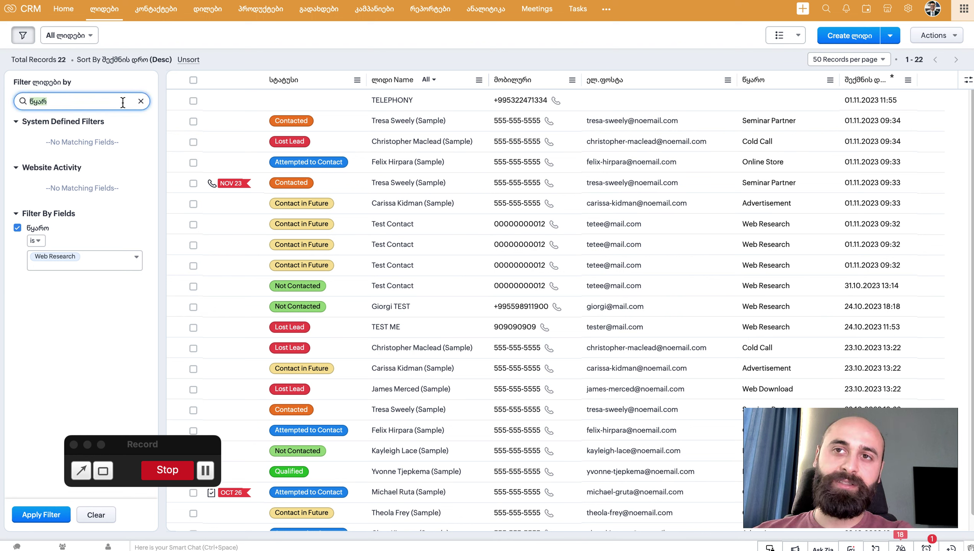
click(141, 102)
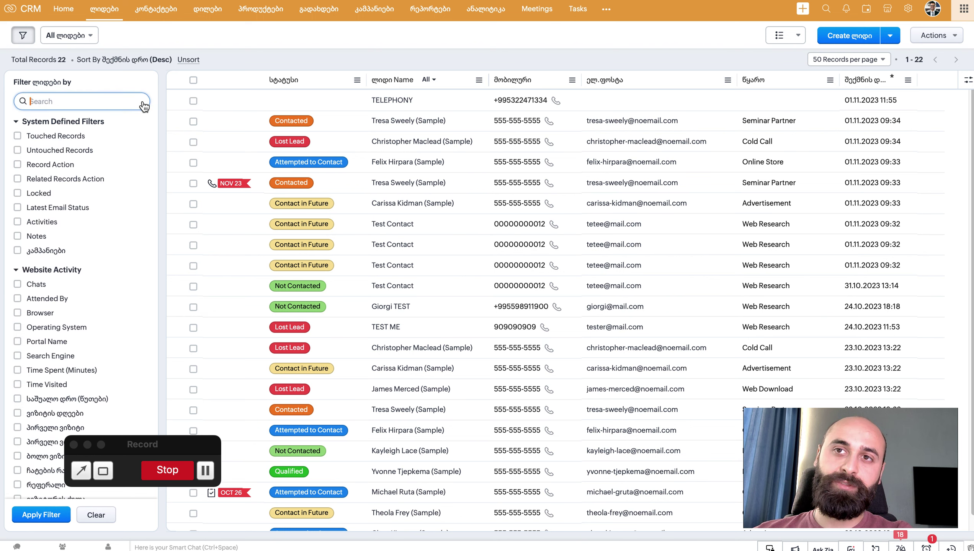
scroll(77, 286, down, 7)
scroll(77, 284, down, 3)
scroll(77, 288, up, 10)
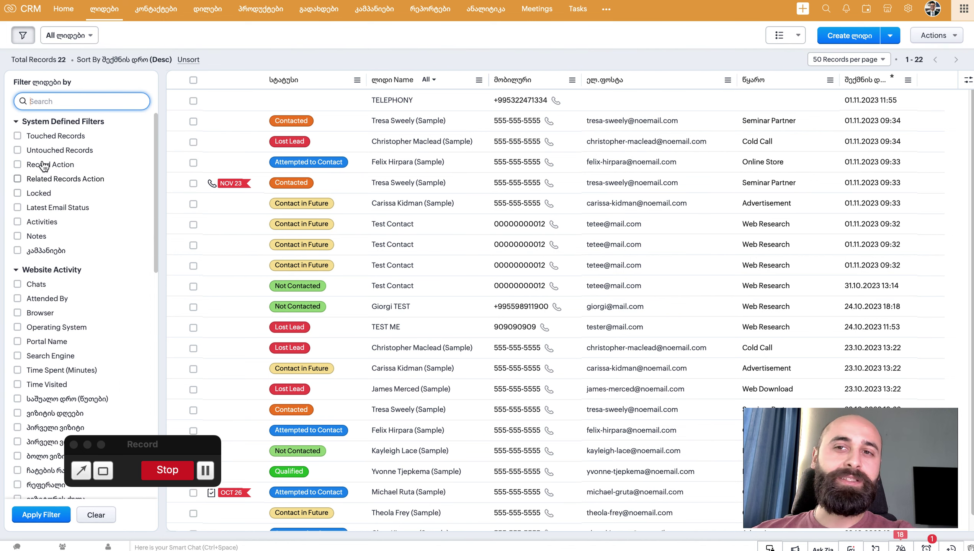
Step: Enable the Notes filter to view its options, and disable it again
click(17, 236)
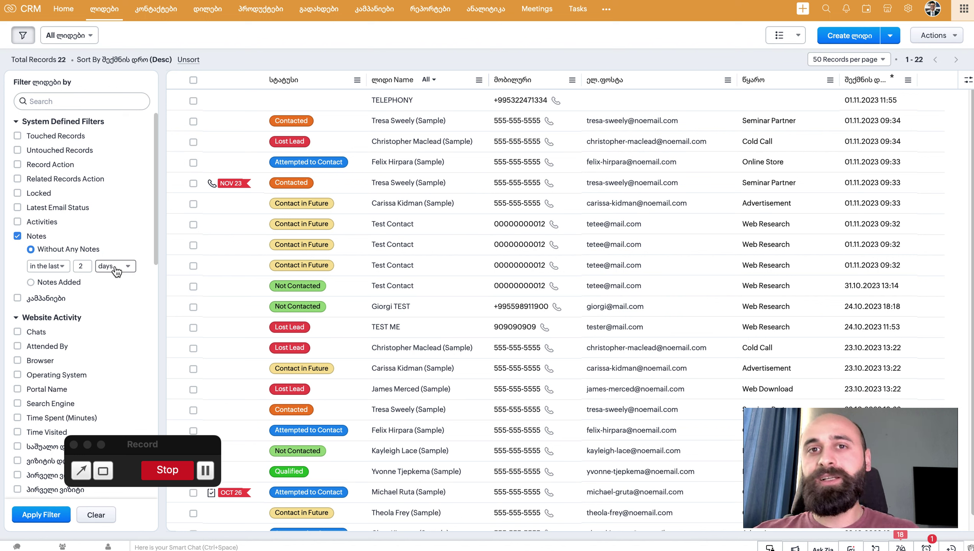
click(18, 236)
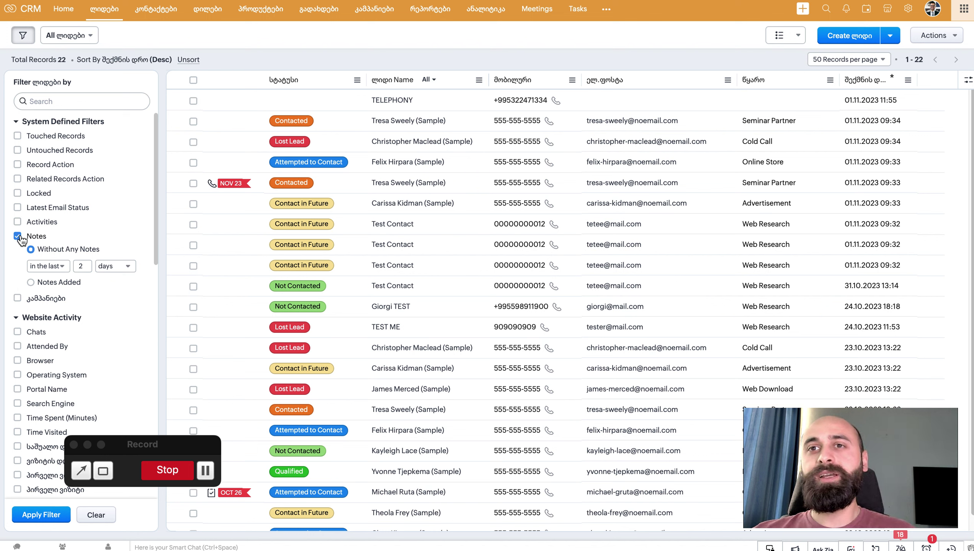
scroll(22, 286, down, 3)
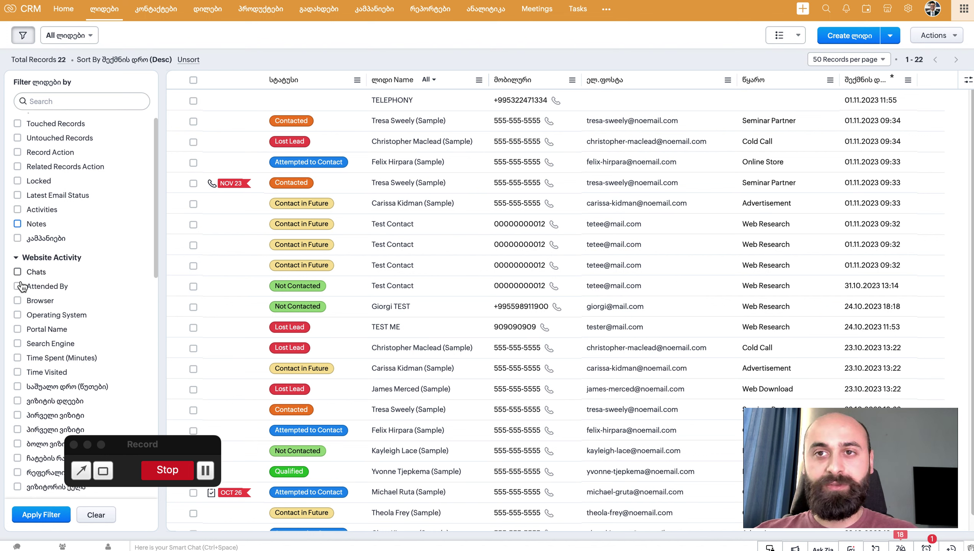
scroll(22, 286, up, 3)
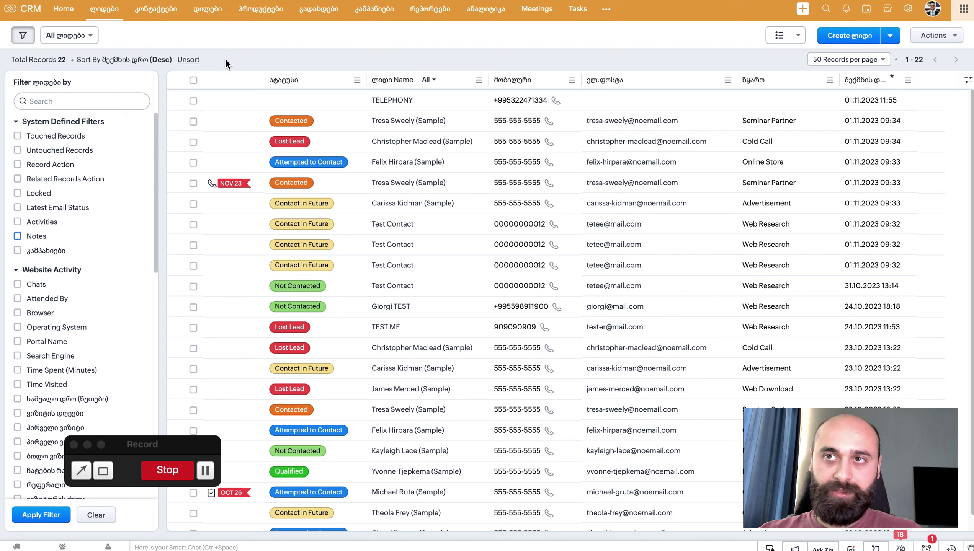
click(150, 448)
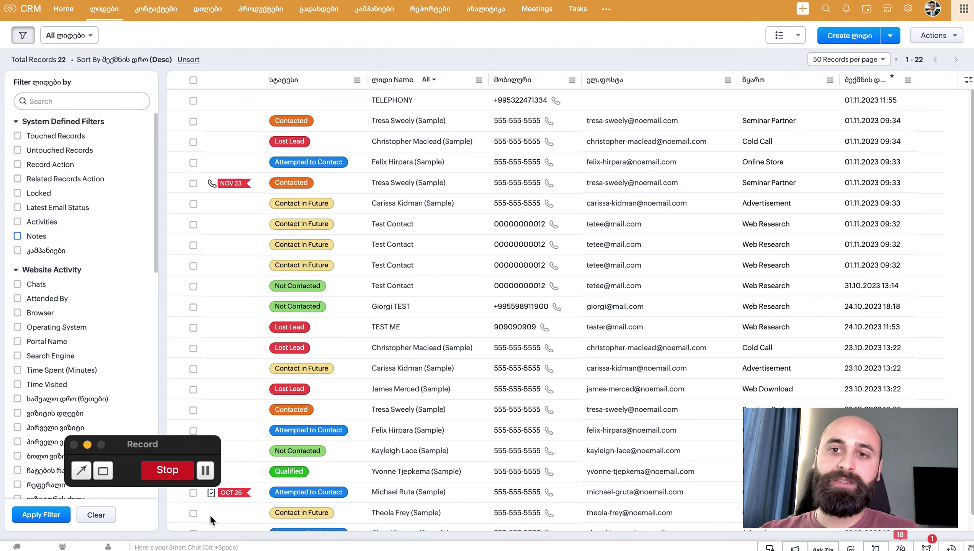
click(244, 58)
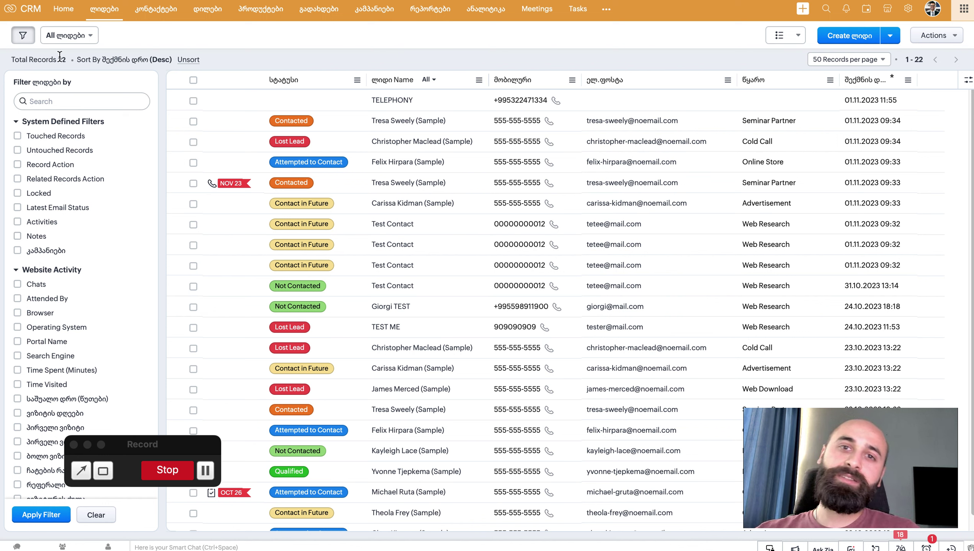
click(143, 442)
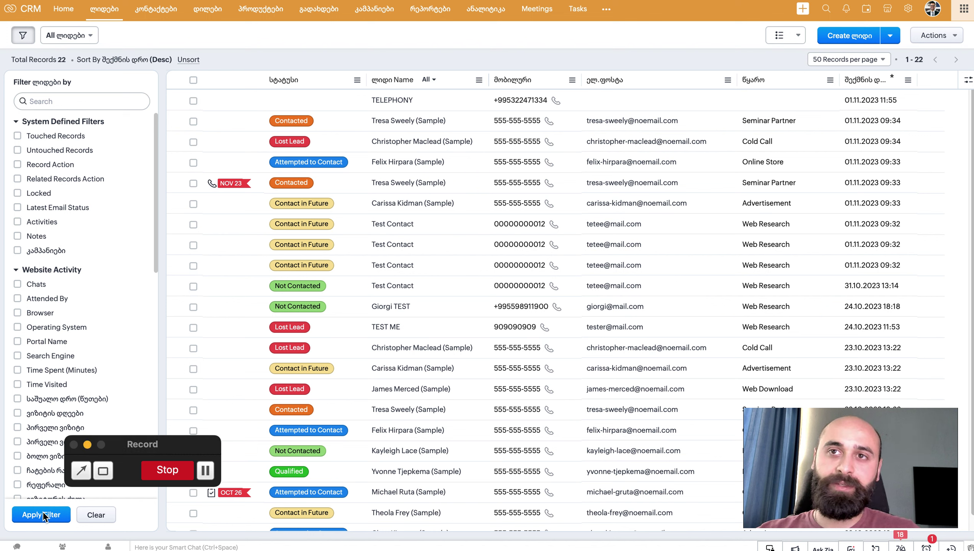
Step: Apply the chosen სტატუსი and წყარო filter conditions to the leads list
scroll(80, 282, down, 15)
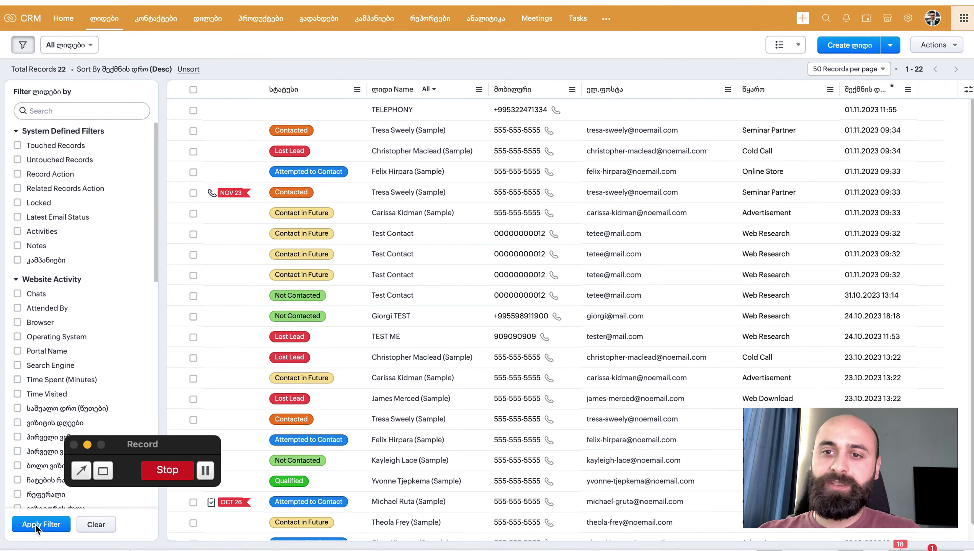
click(36, 524)
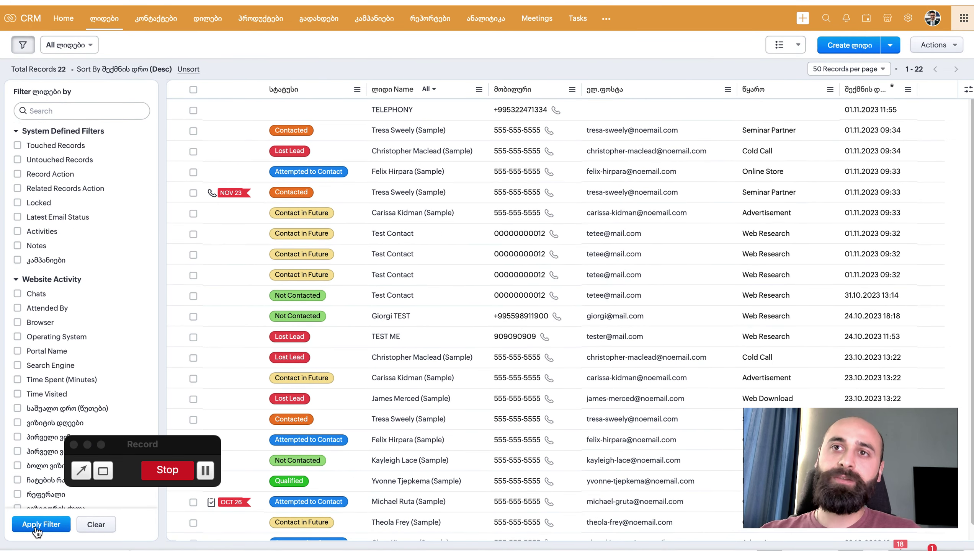
click(37, 532)
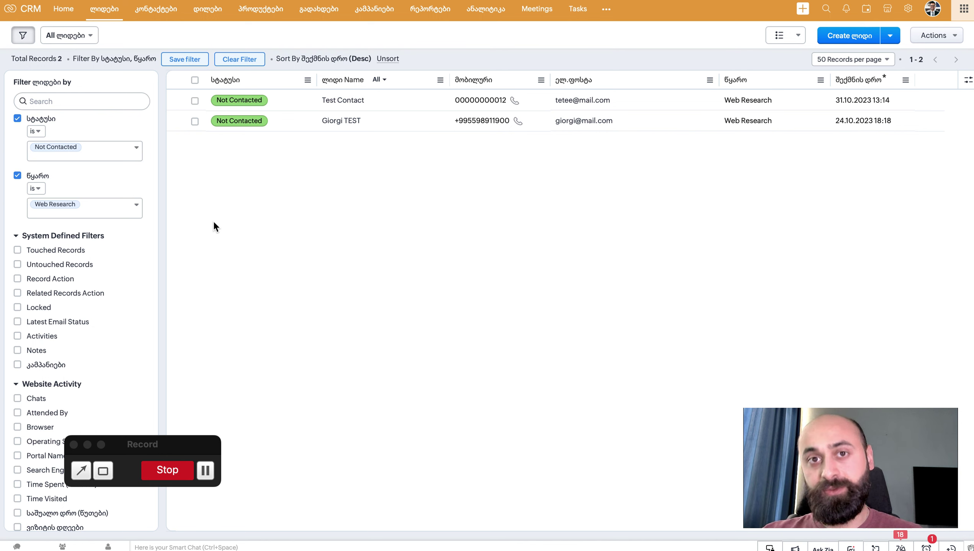
Step: Save the active leads filter under the name "დილის დასარეკები"
click(190, 62)
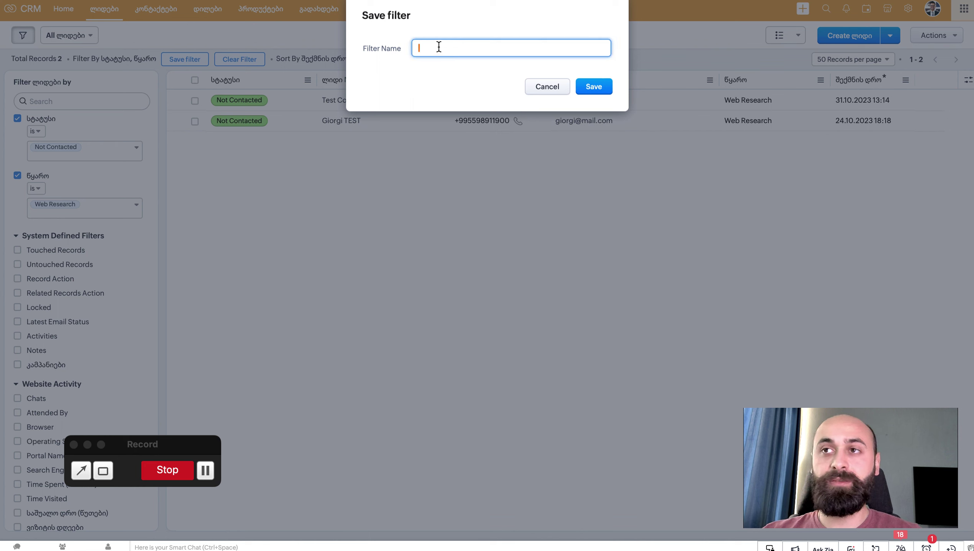
text(დილის დასა)
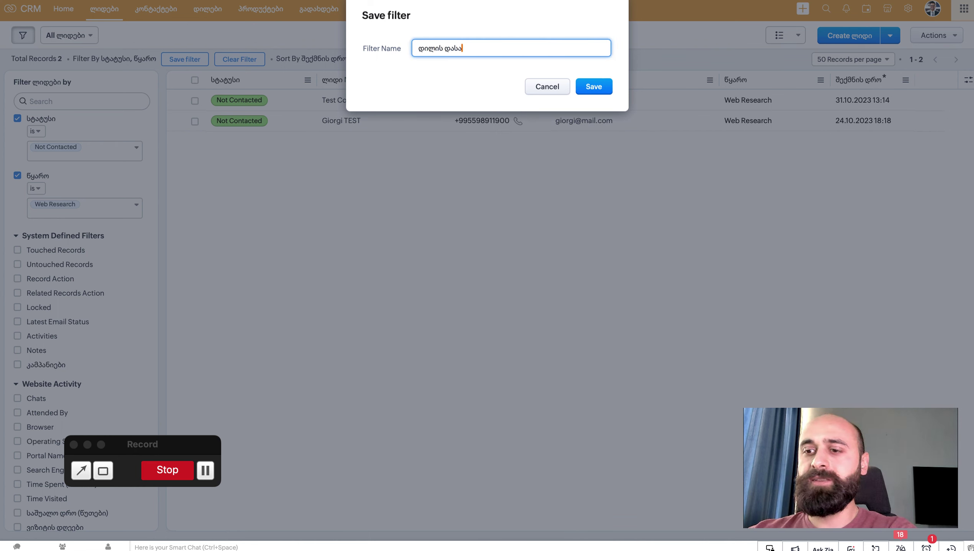
text(რეკები)
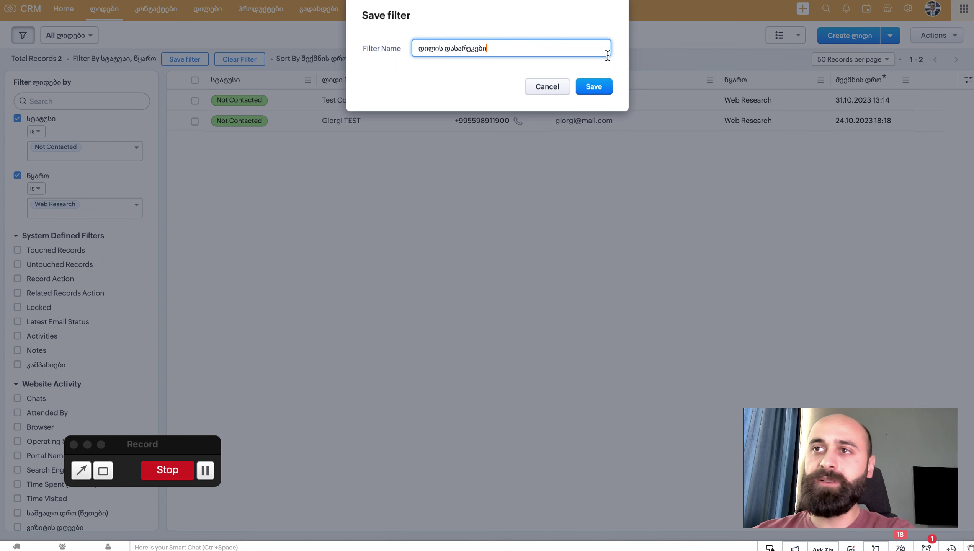
click(596, 87)
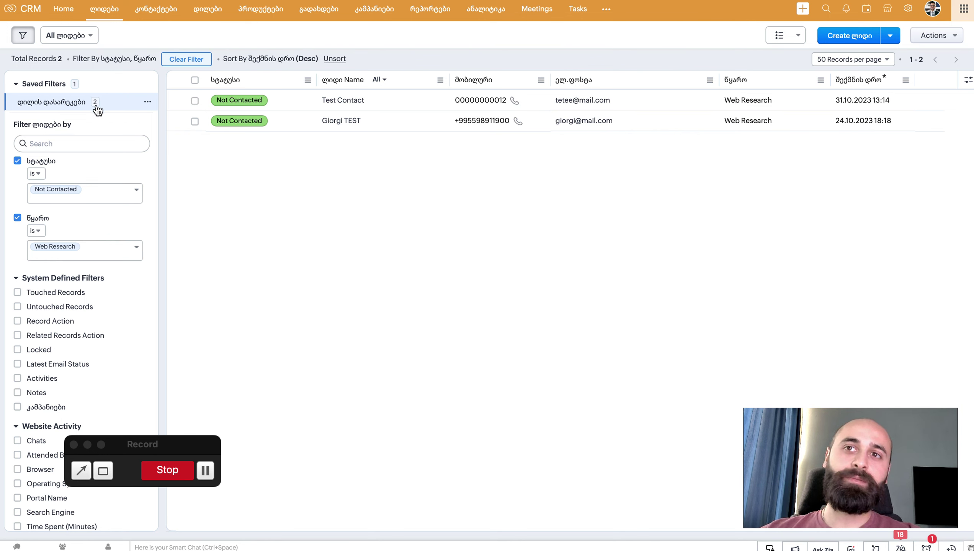
Step: Clear the active filter from the leads list and hide the lead filters
click(186, 59)
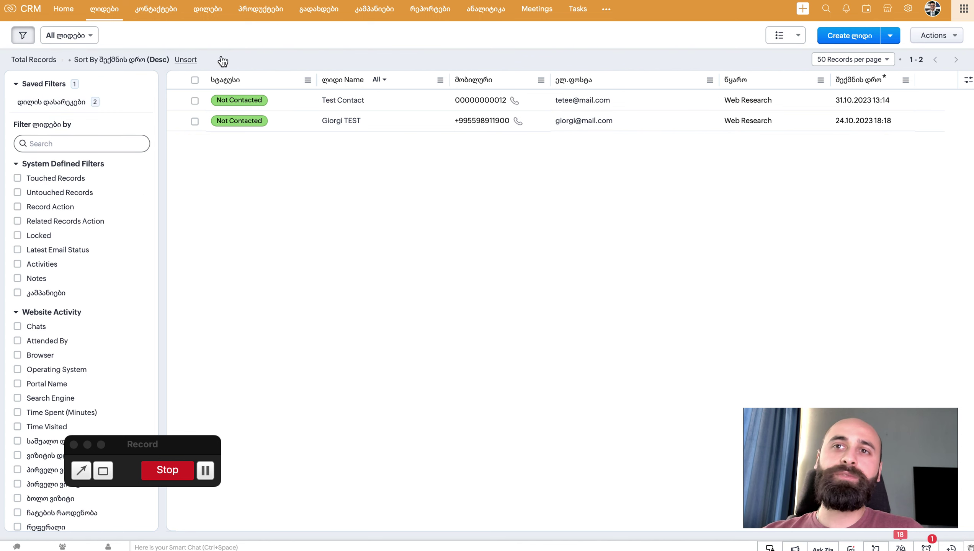
click(24, 41)
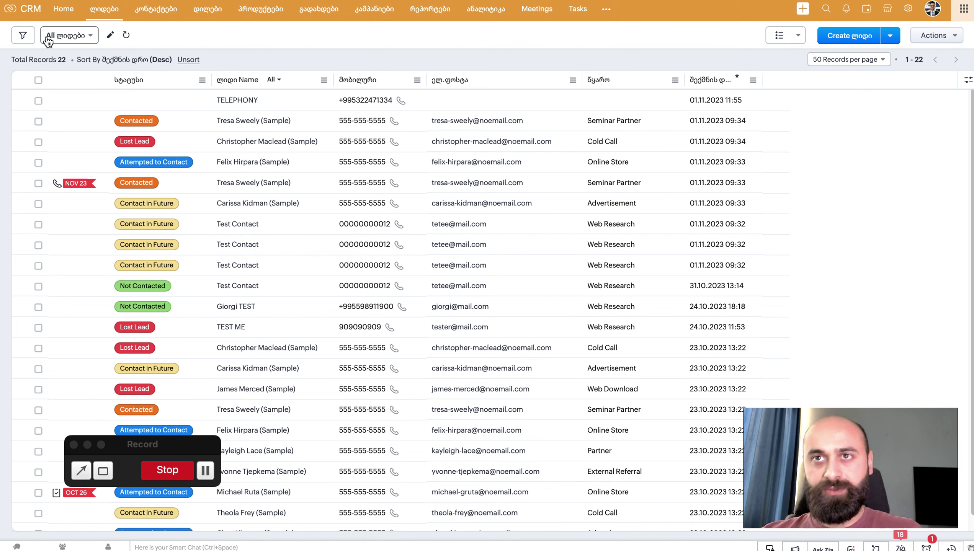
Step: Look through the public views available for the leads, and bring the lead filters back
click(62, 38)
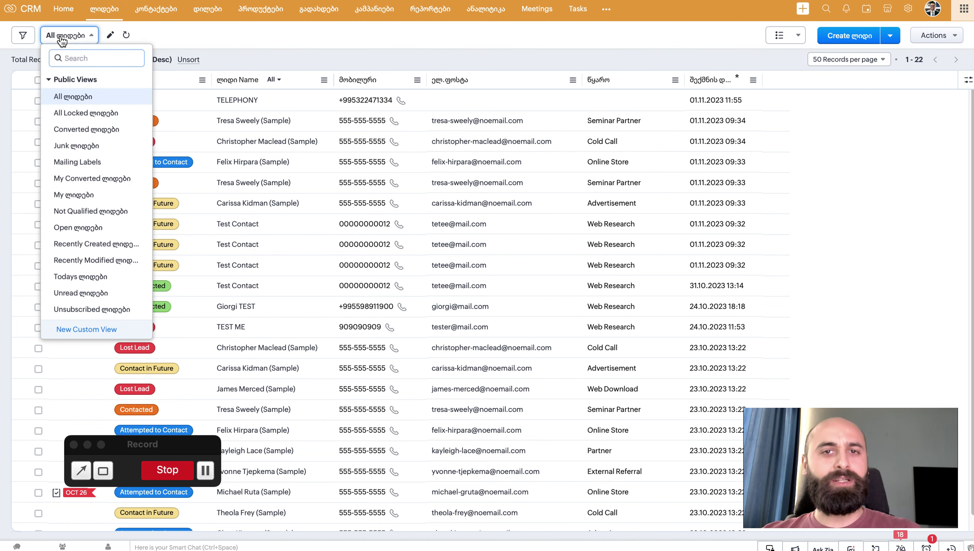
click(155, 40)
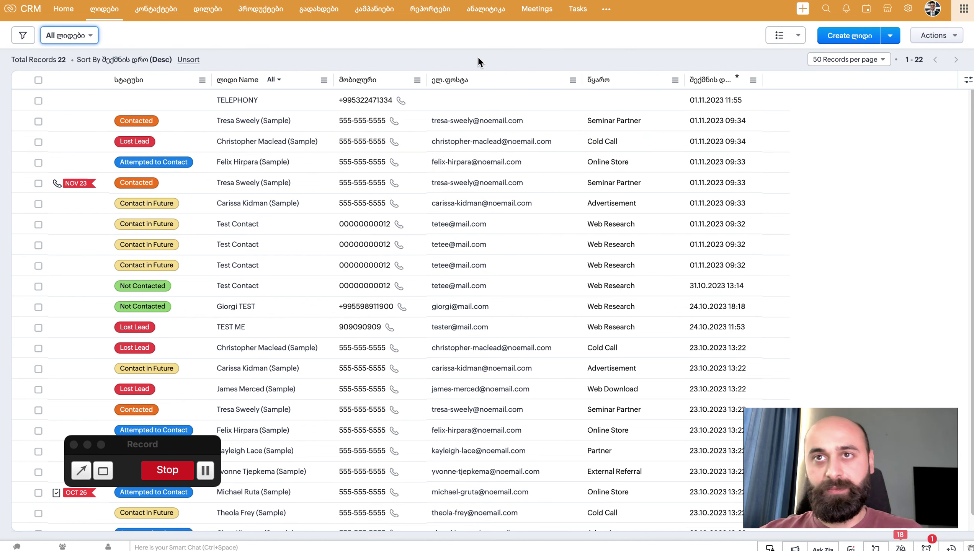
click(21, 36)
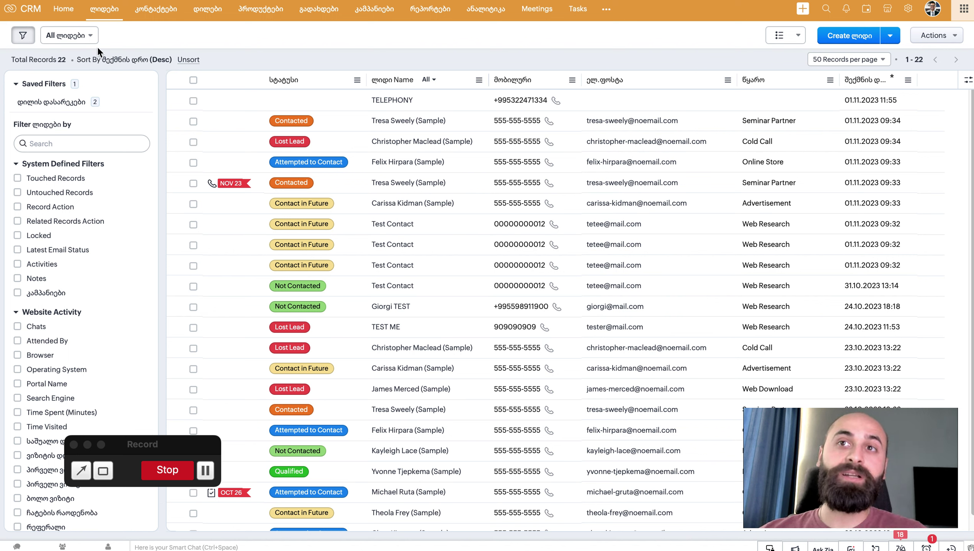
click(86, 40)
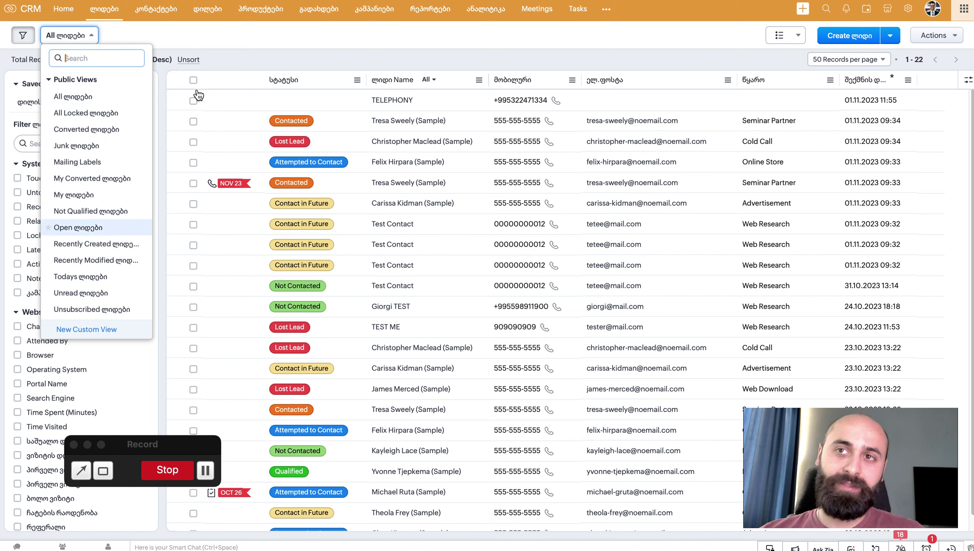
click(248, 44)
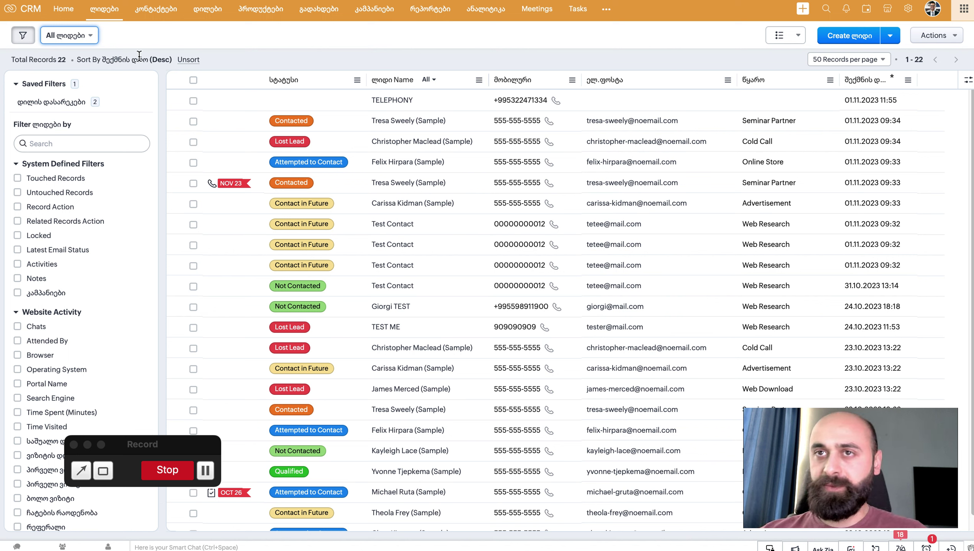
drag(82, 59, 222, 61)
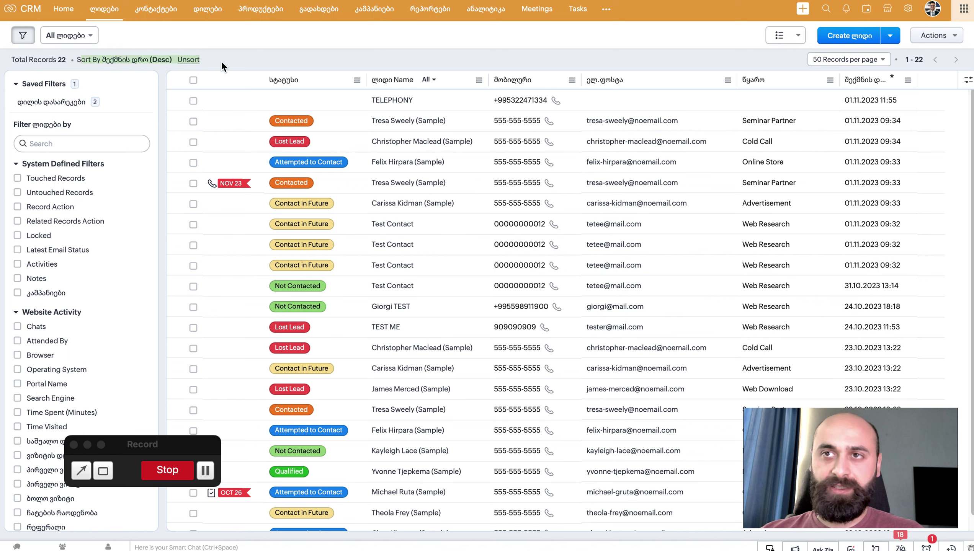
click(239, 58)
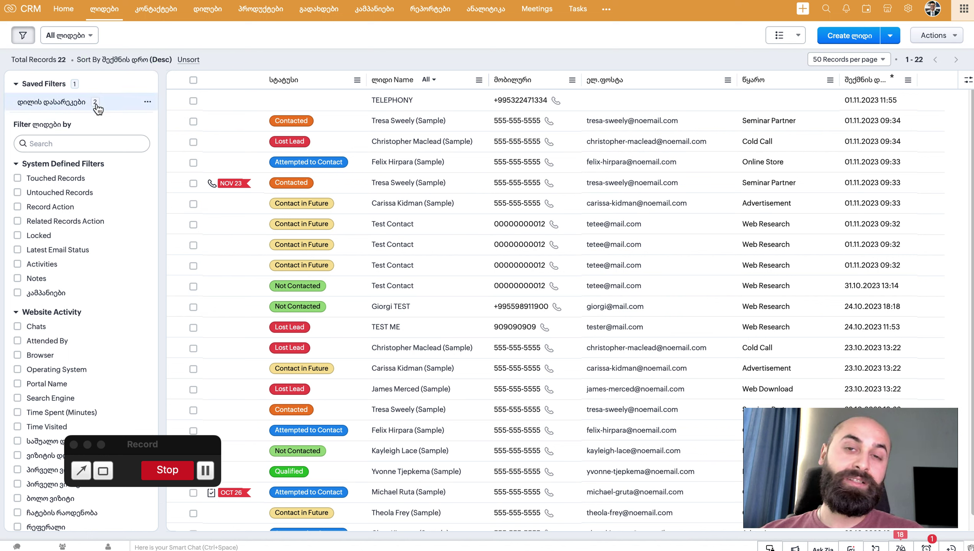
Step: Apply the saved filter "დილის დასარეკები" to the leads list, and clear it again
click(46, 104)
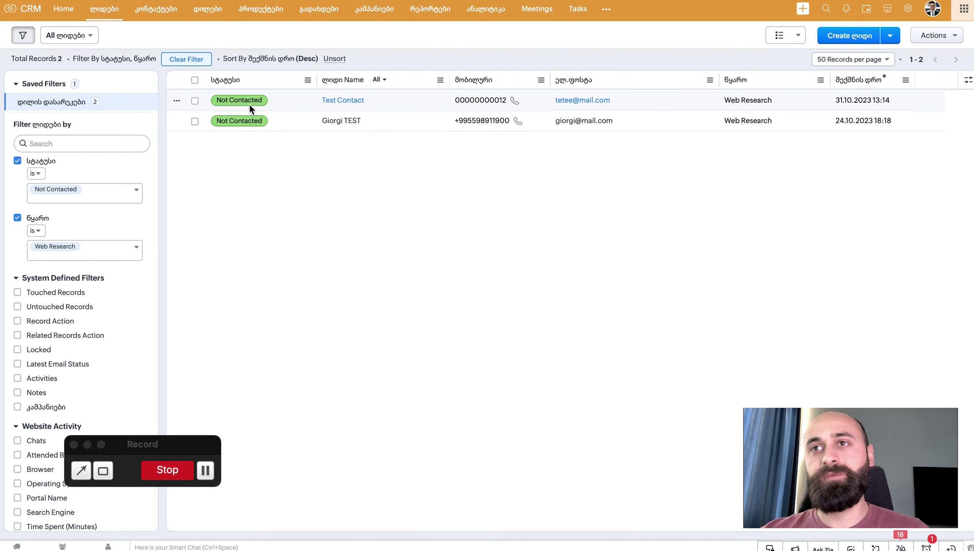
click(185, 59)
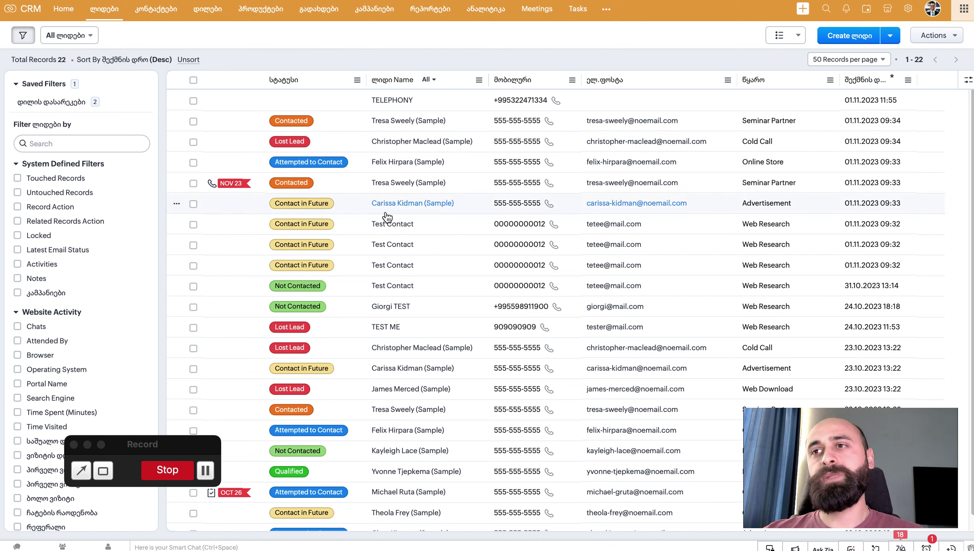
drag(491, 225, 546, 222)
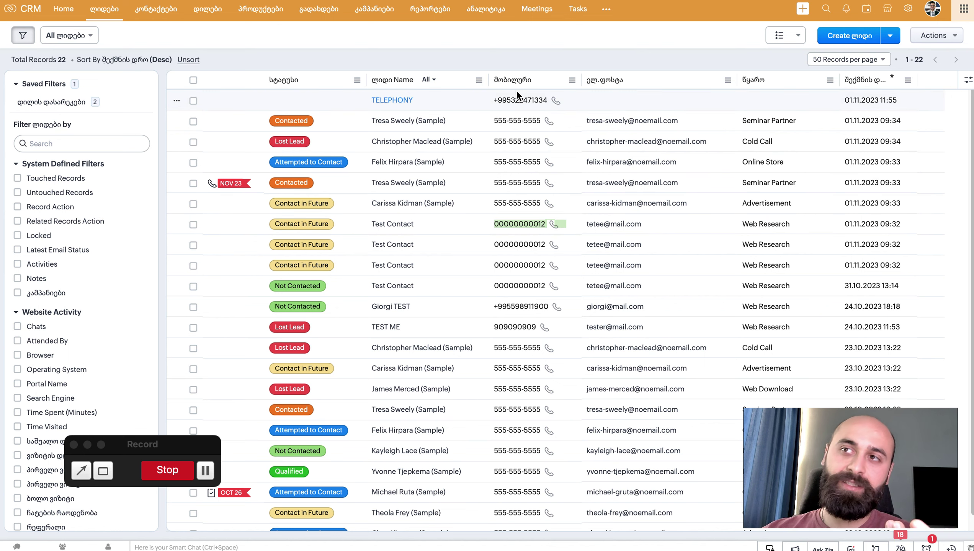
click(501, 57)
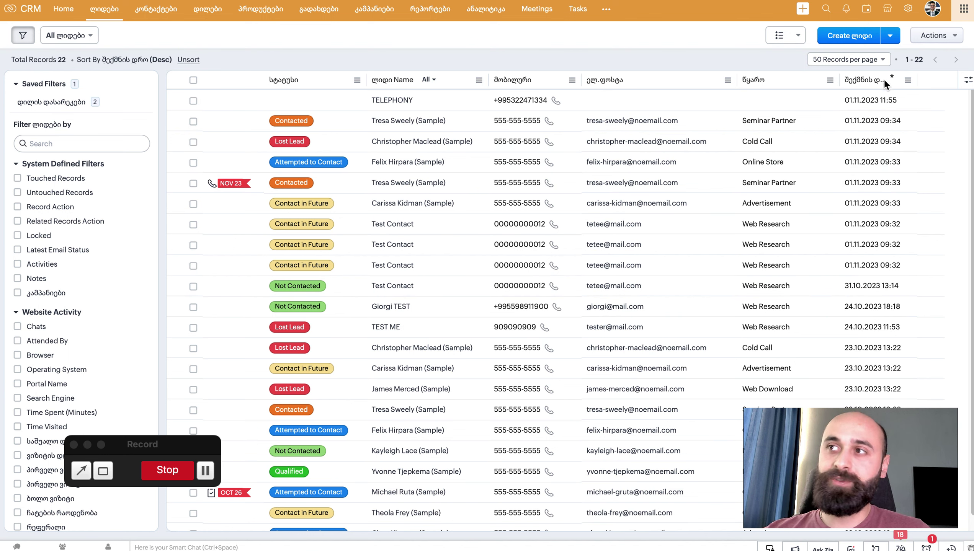
Step: Check the Duplicate ლიდები view of the lead approval page, and return to the leads list
click(938, 39)
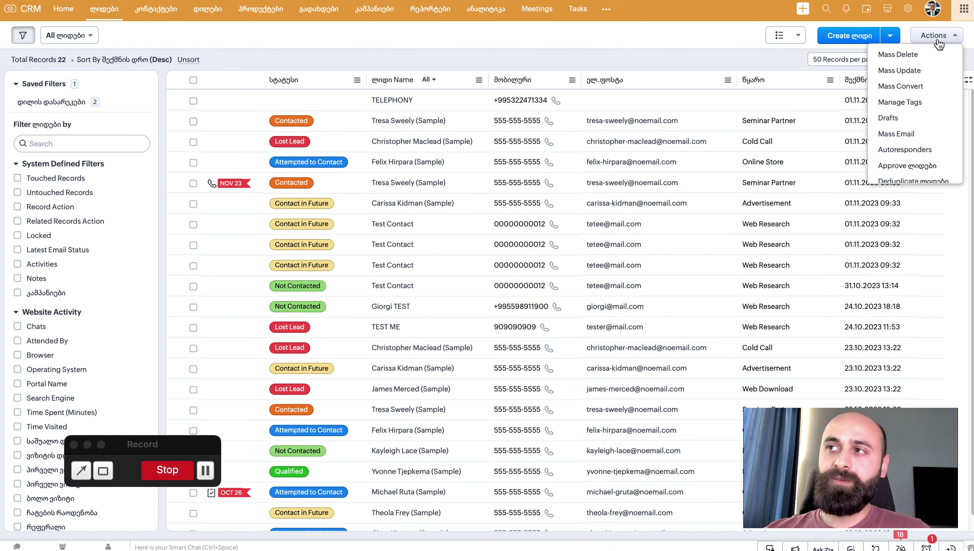
click(910, 167)
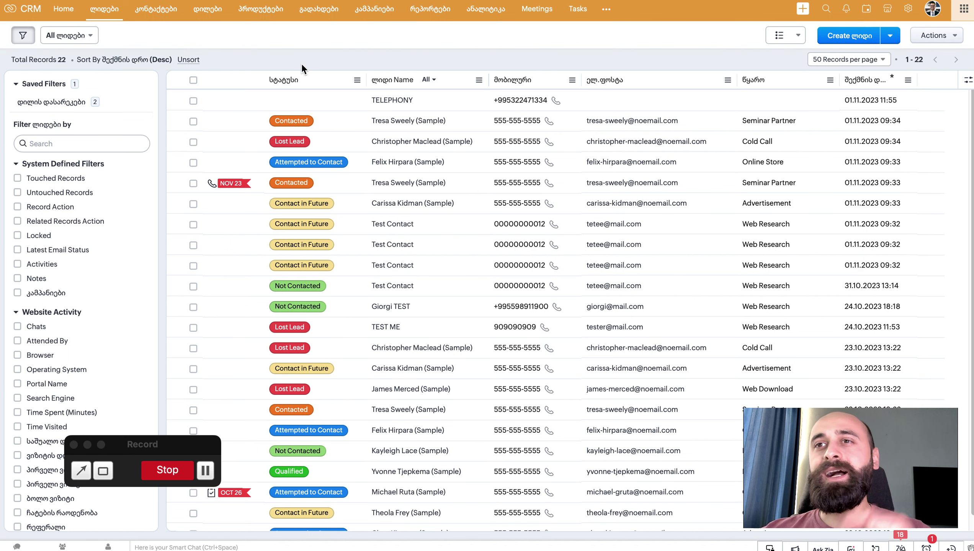
click(144, 102)
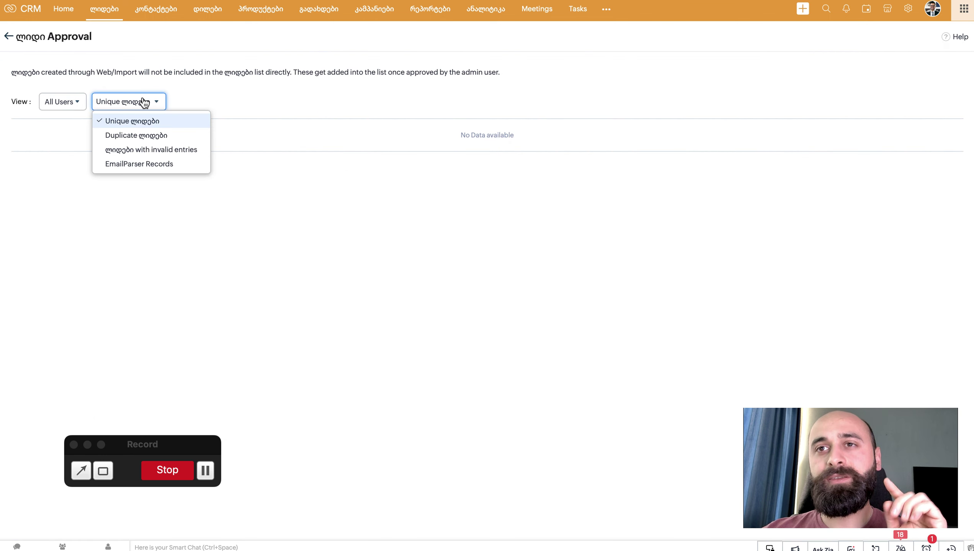
click(140, 135)
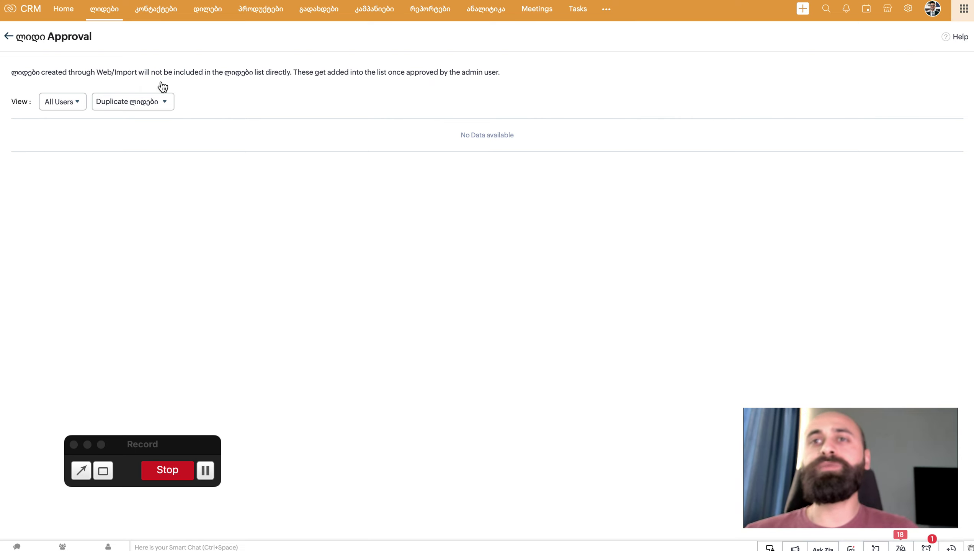
click(9, 39)
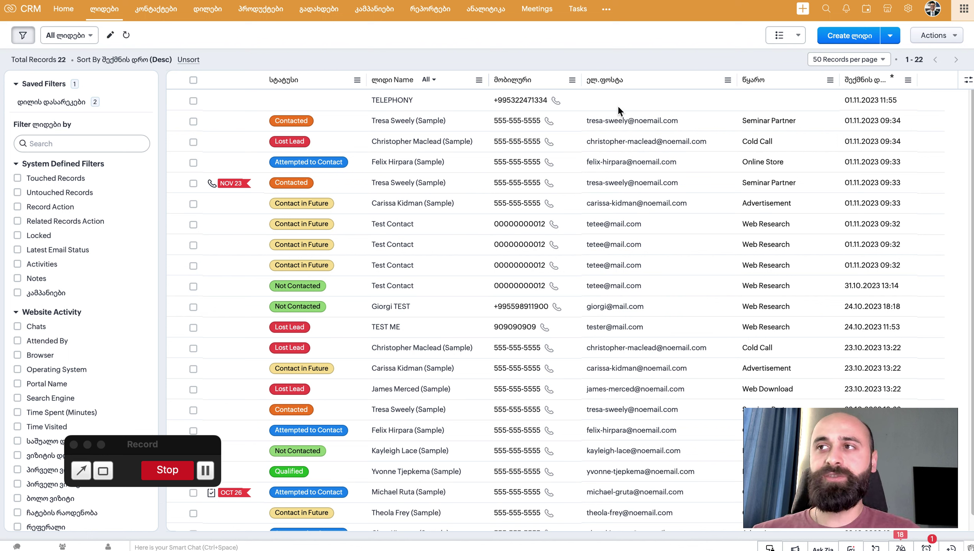
Step: Open the settings for a new Kanban view of the leads and name the view "სტატუსები"
click(781, 35)
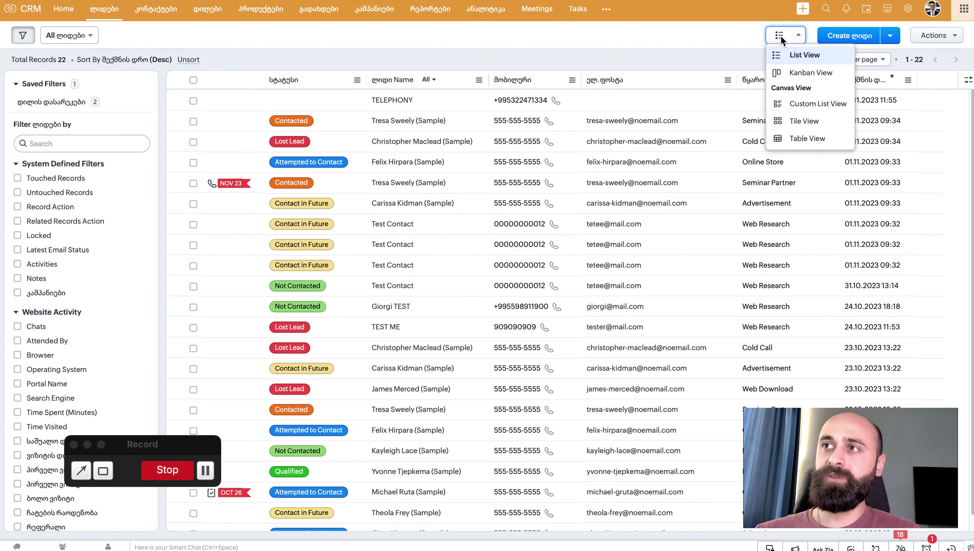
click(659, 48)
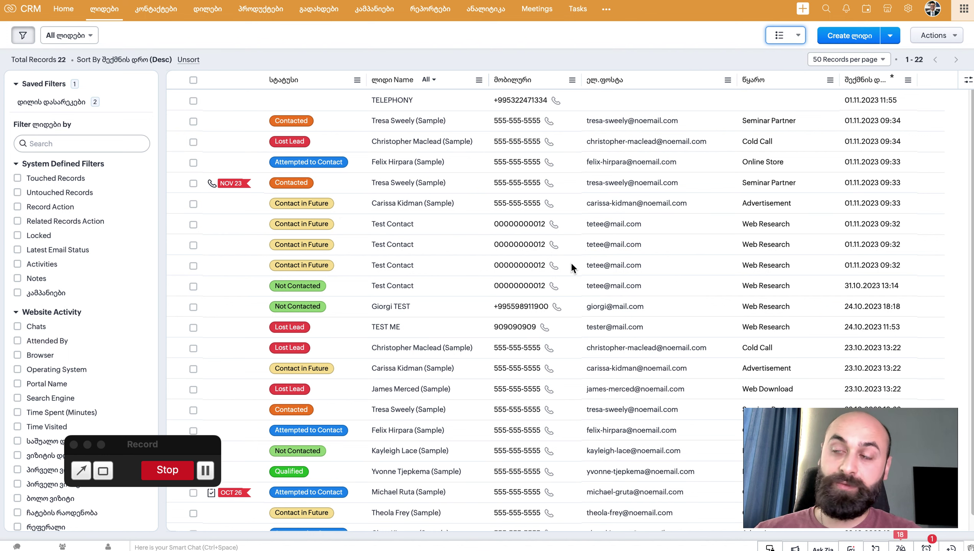
click(778, 34)
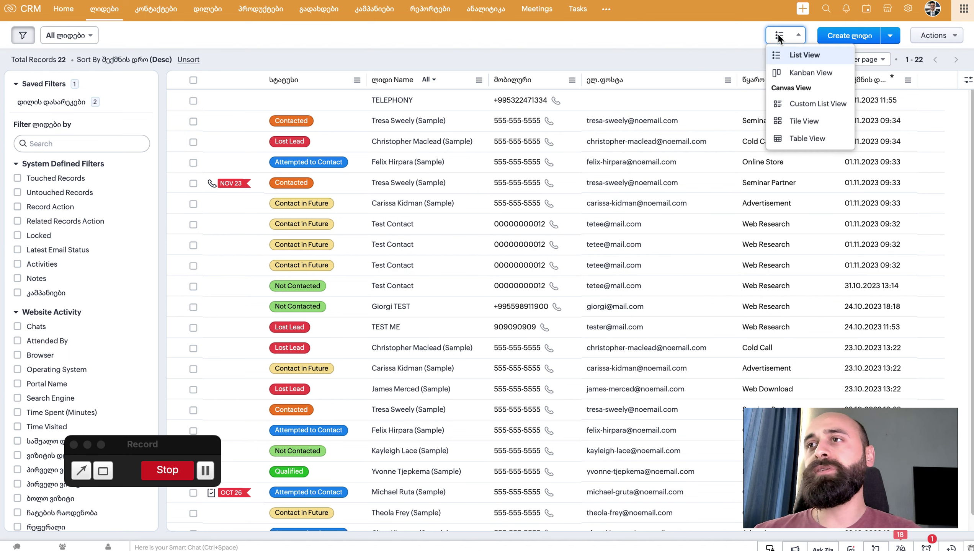
click(790, 73)
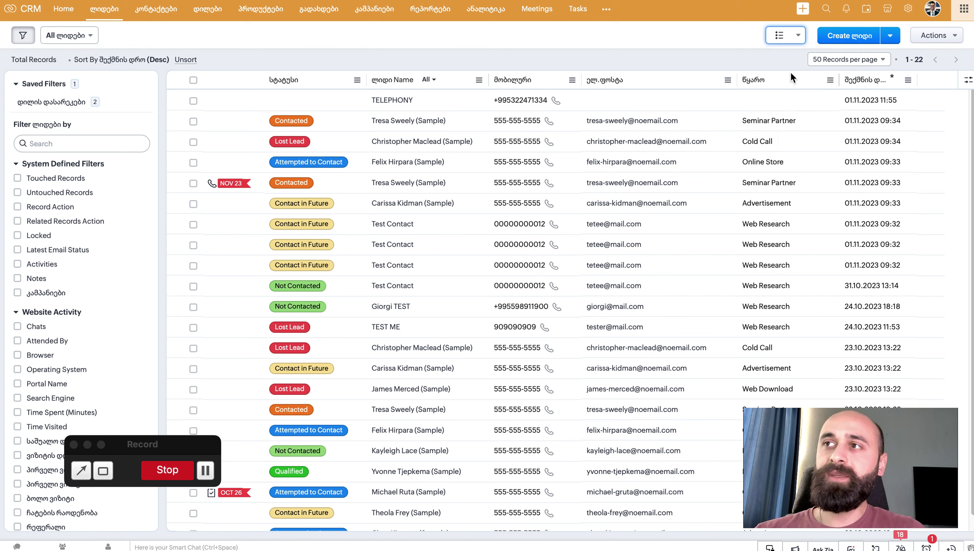
click(793, 35)
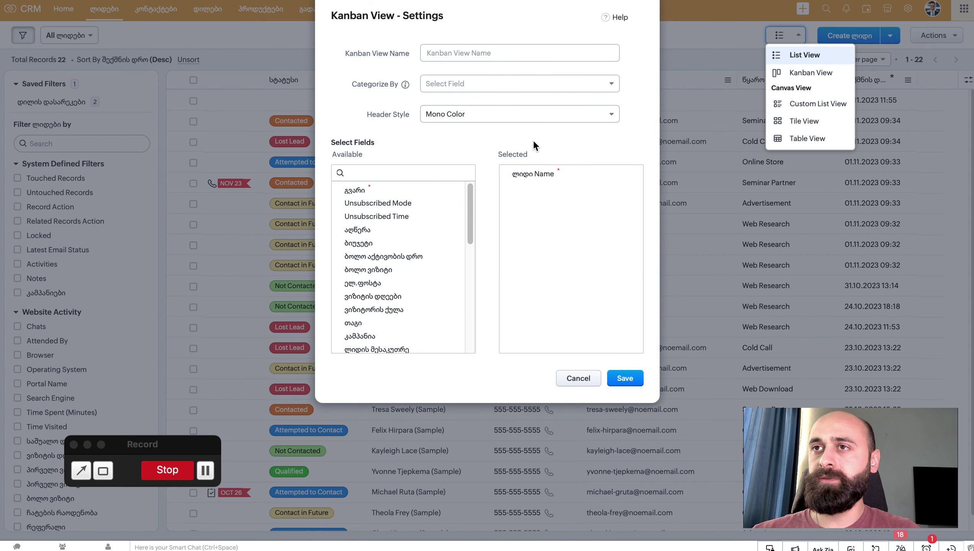
click(457, 53)
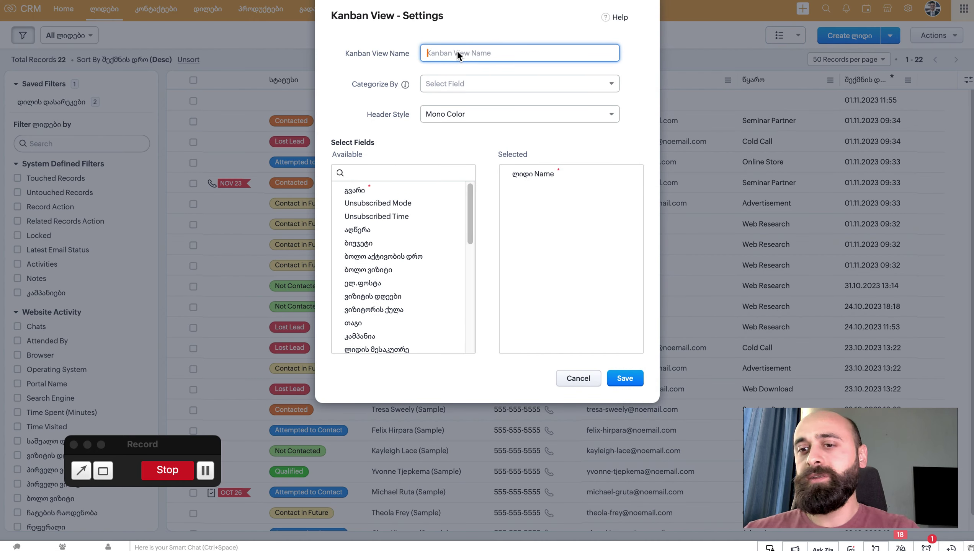
text(ლიდ)
key(BackSpace)
key(BackSpace)
key(BackSpace)
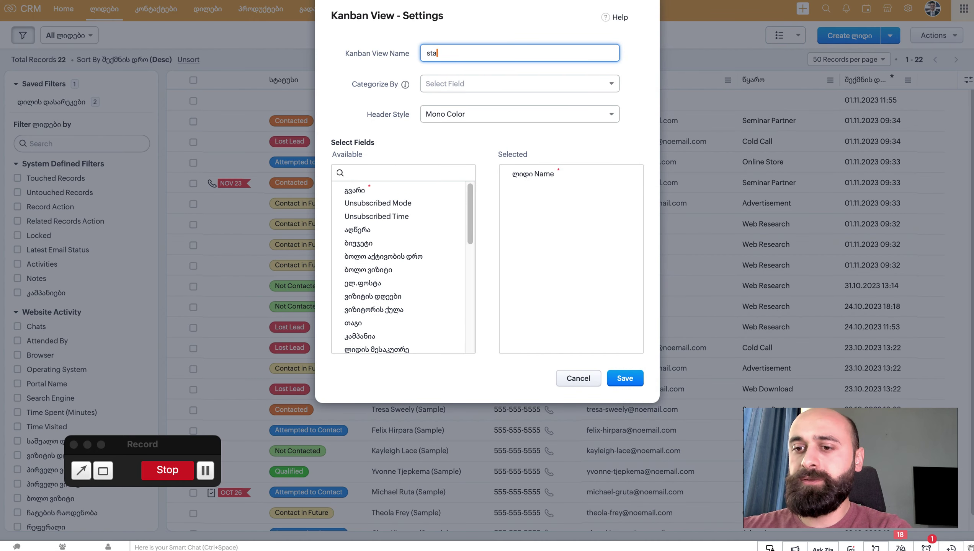
text(სტატუსები)
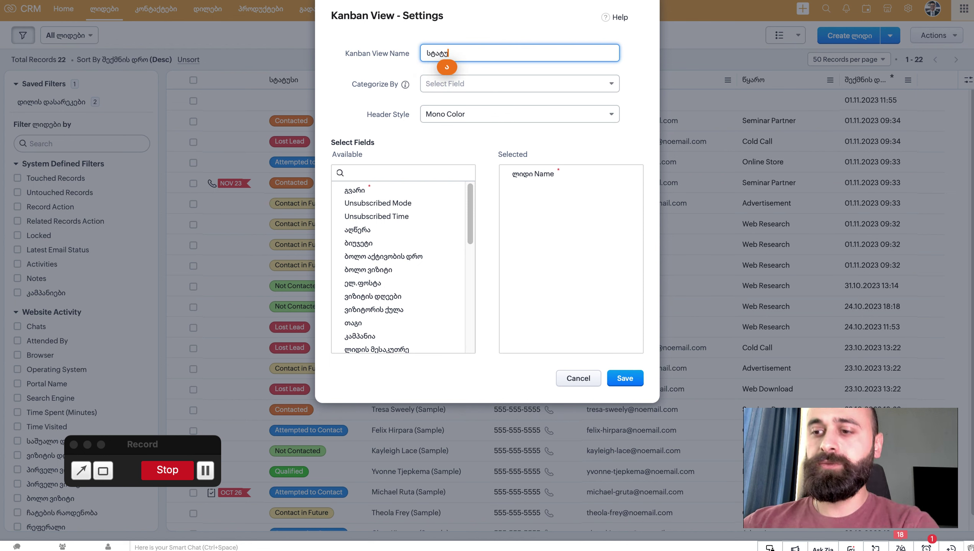
Step: Categorize the Kanban view by the სტატუსი field and set its header style to Multi Color
click(440, 86)
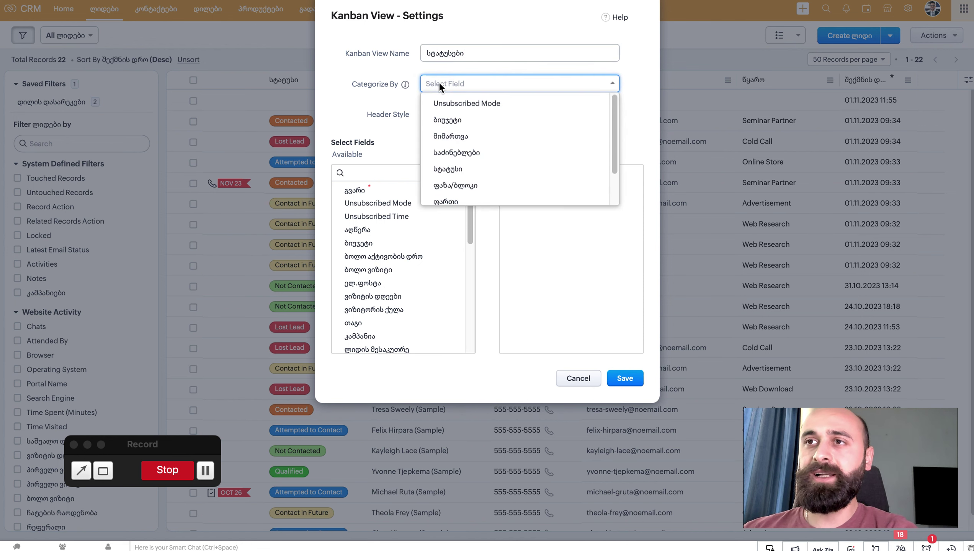
click(446, 169)
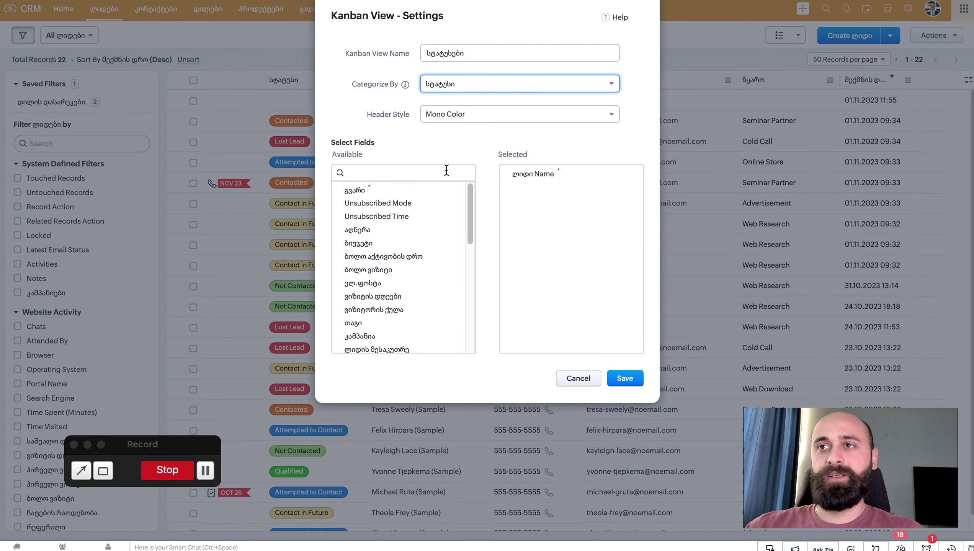
click(442, 114)
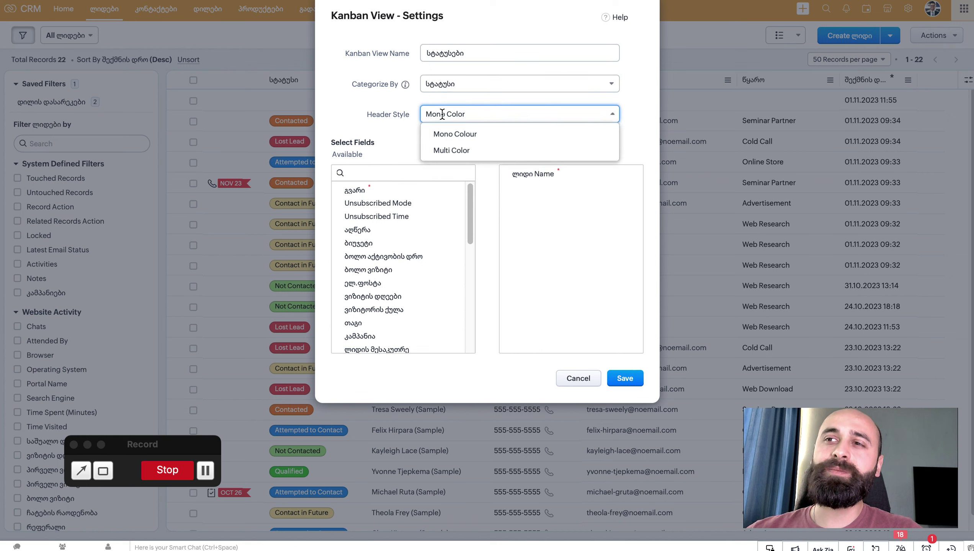
click(445, 150)
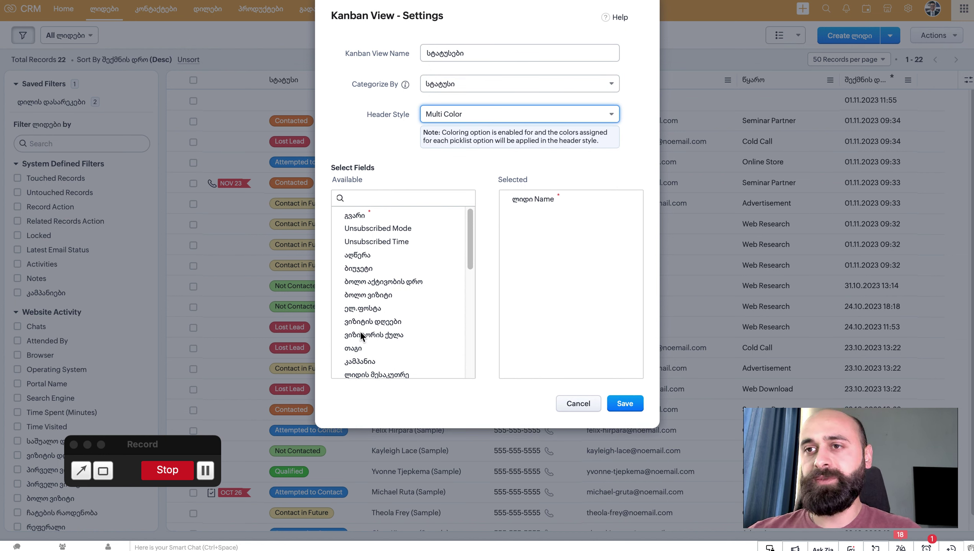
Step: Add the მობილური and ელ.ფოსტა fields to the Kanban cards and save the view
click(359, 349)
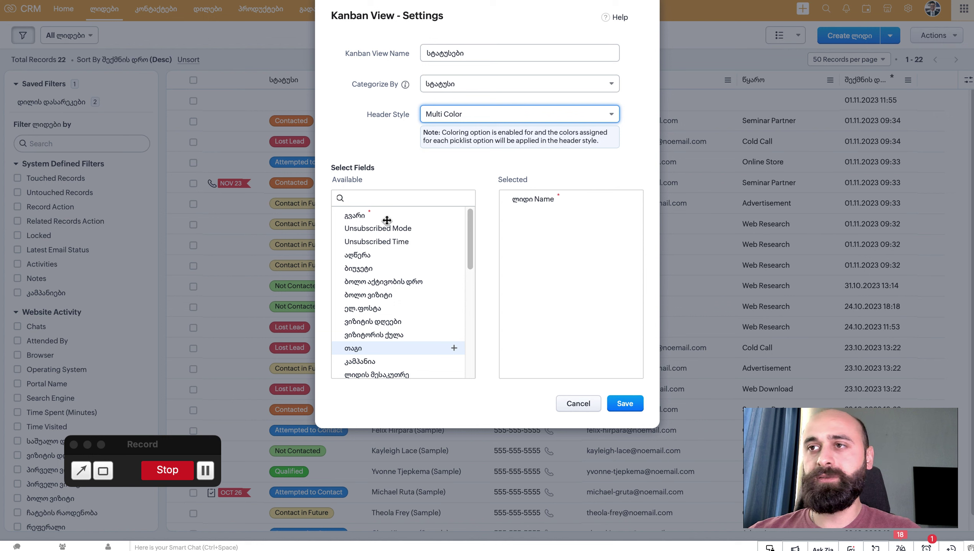
scroll(383, 272, down, 5)
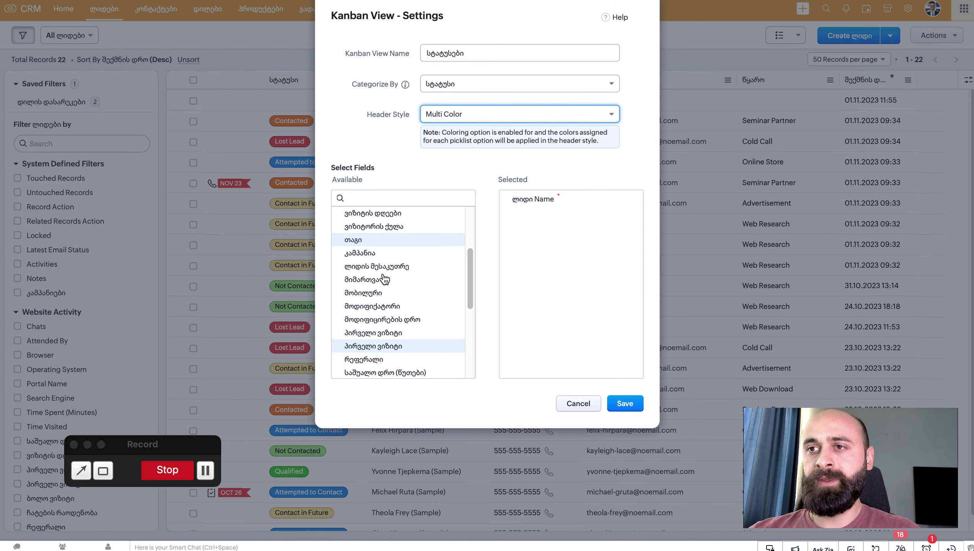
click(454, 294)
scroll(430, 292, down, 4)
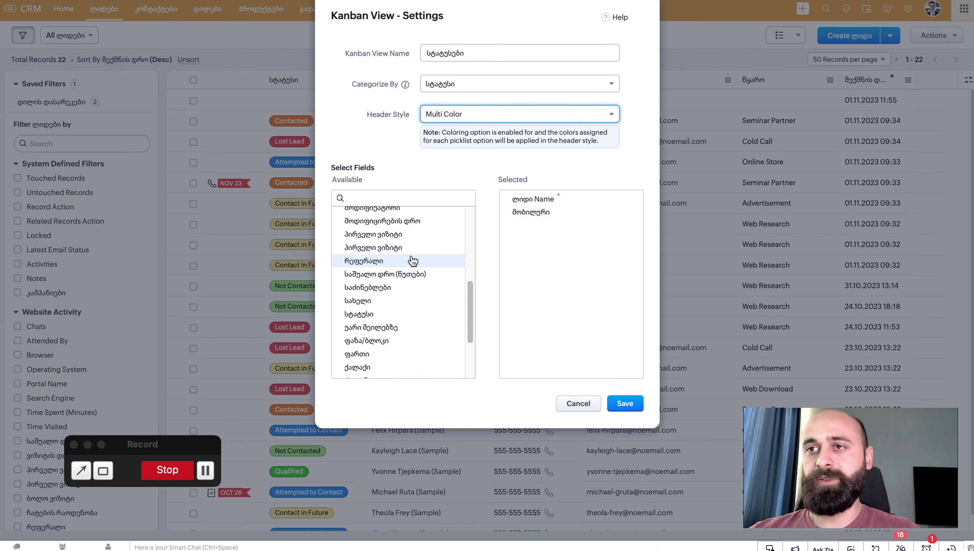
scroll(427, 253, up, 3)
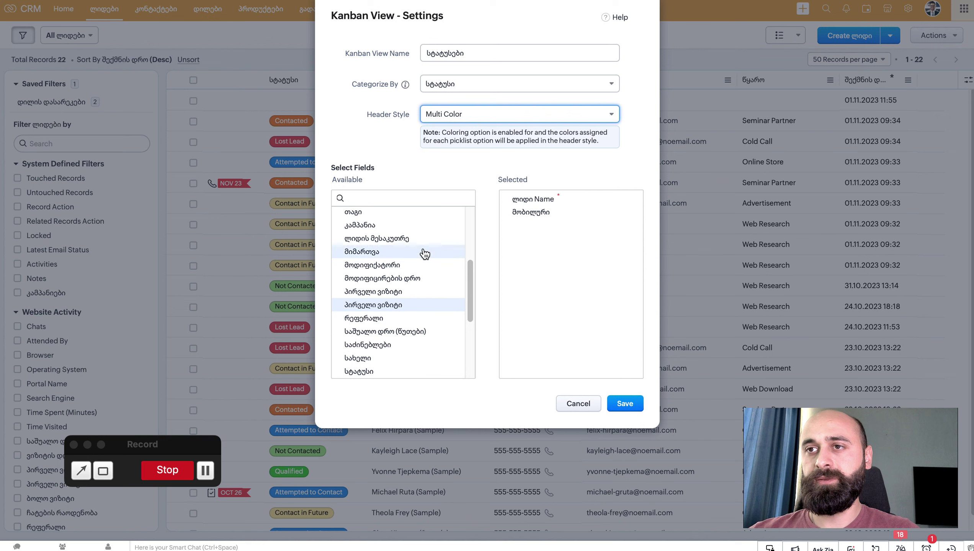
scroll(407, 257, up, 5)
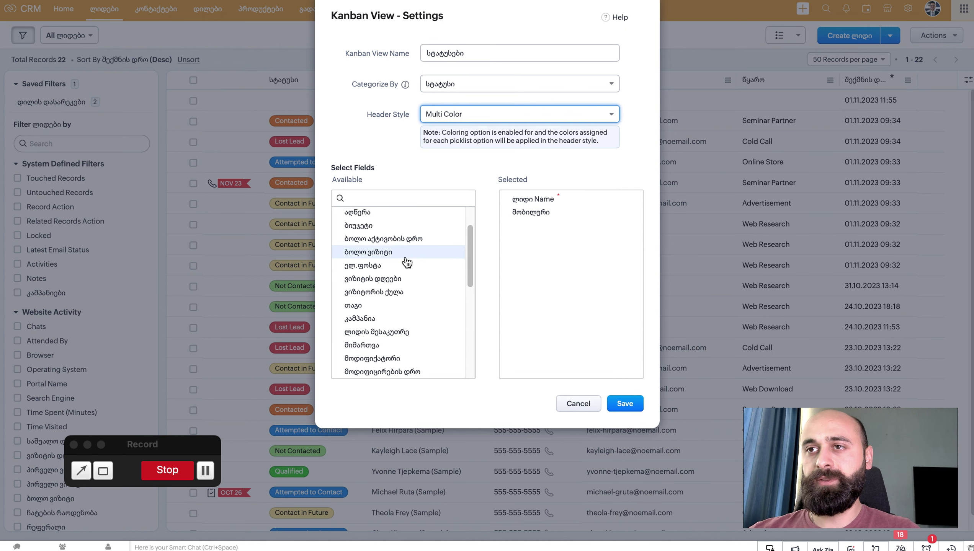
click(454, 266)
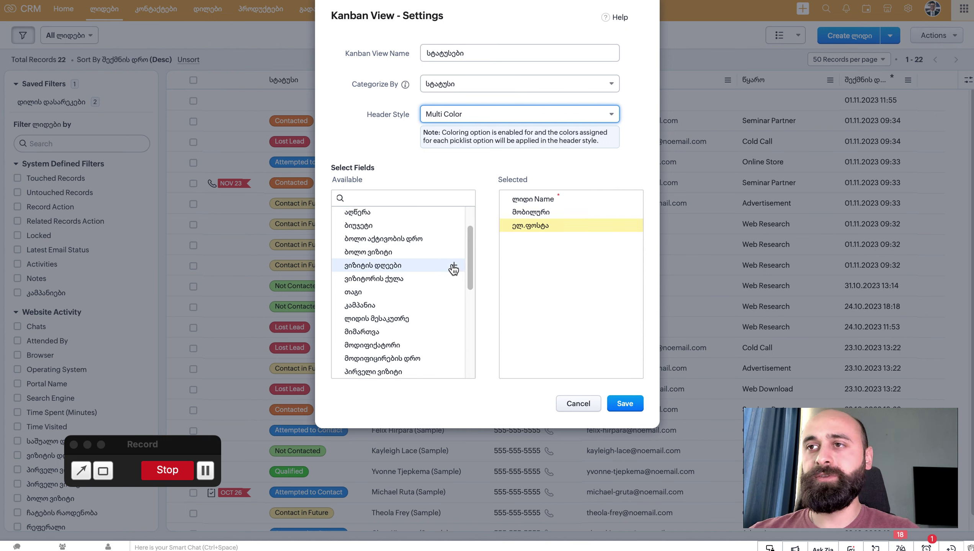
click(628, 403)
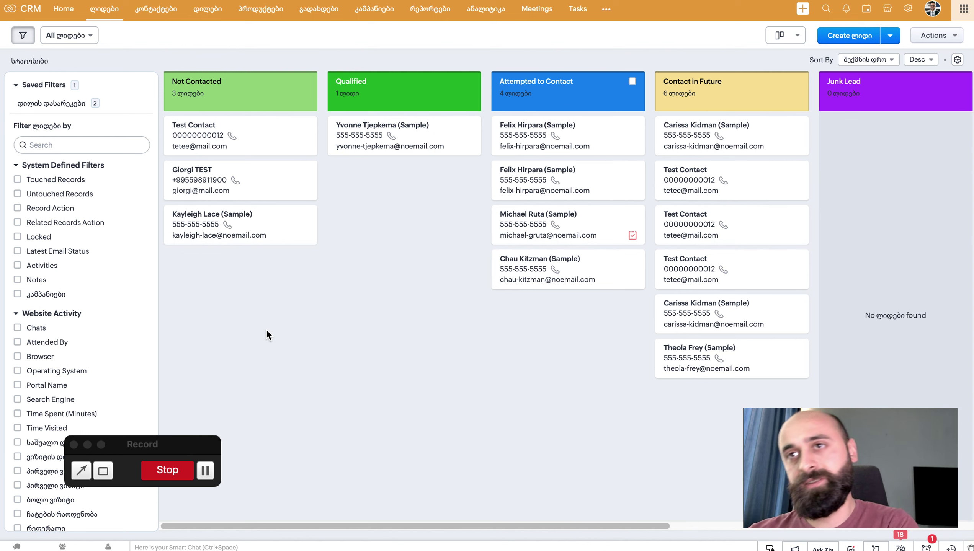
Step: Move the second lead card from Not Contacted to Qualified, and look over the remaining status columns and the Kanban settings
drag(288, 185, 424, 184)
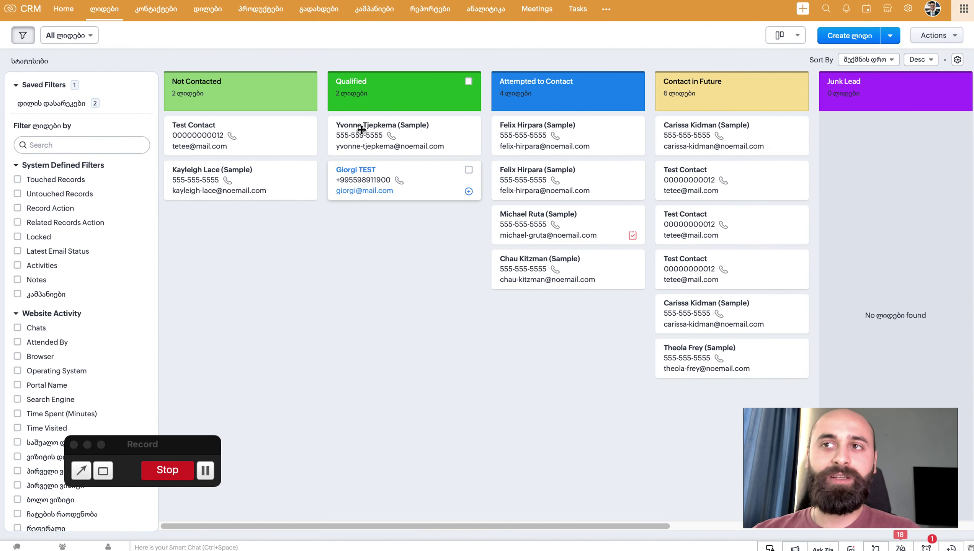
scroll(624, 230, right, 10)
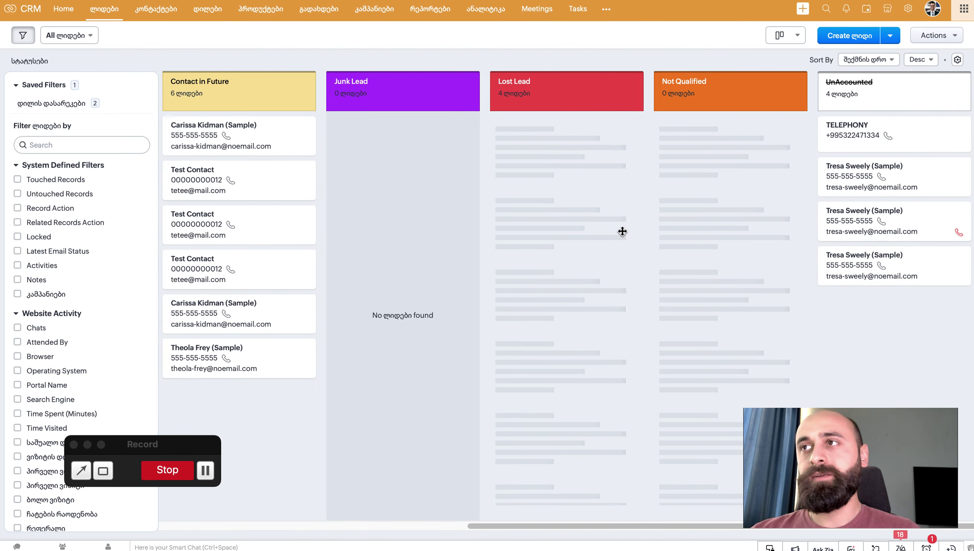
scroll(624, 229, left, 10)
scroll(902, 152, right, 3)
scroll(902, 152, left, 2)
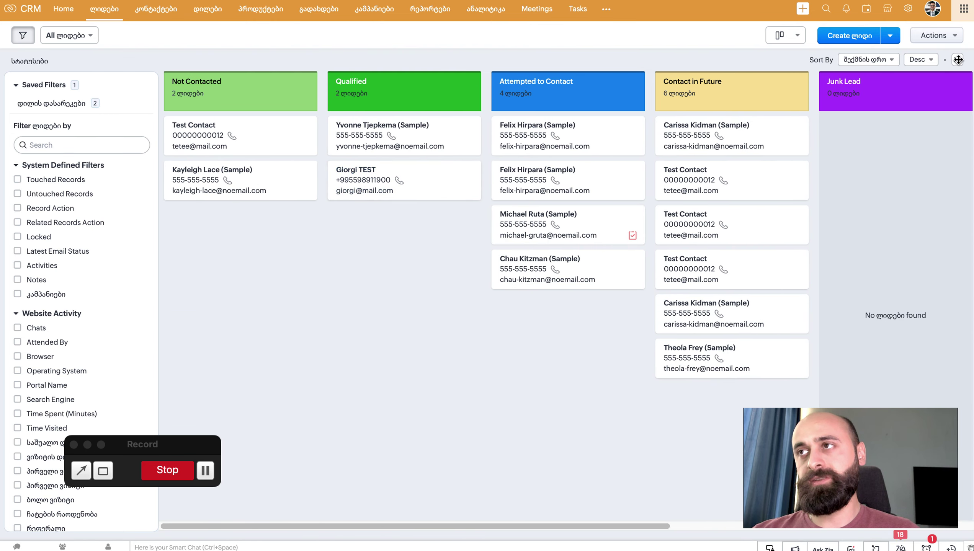
click(957, 60)
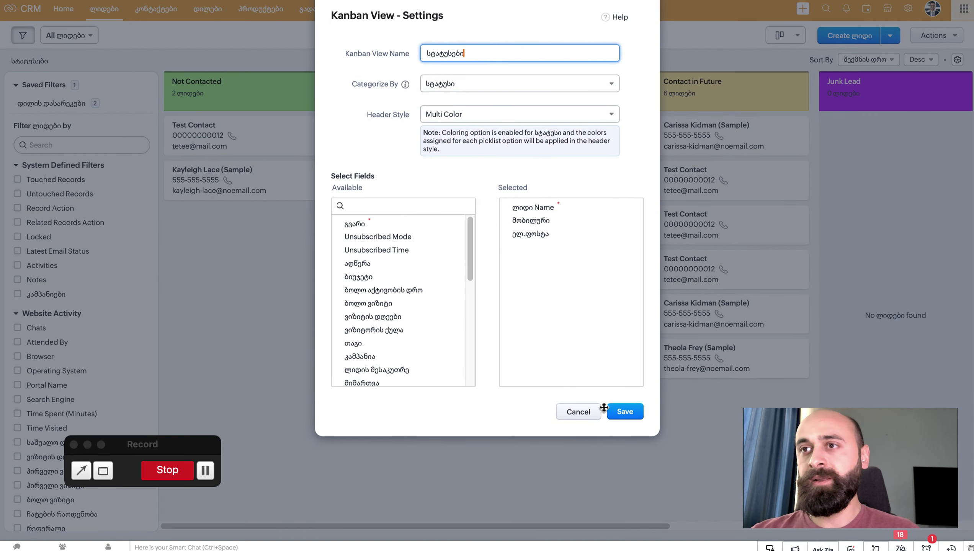
click(586, 412)
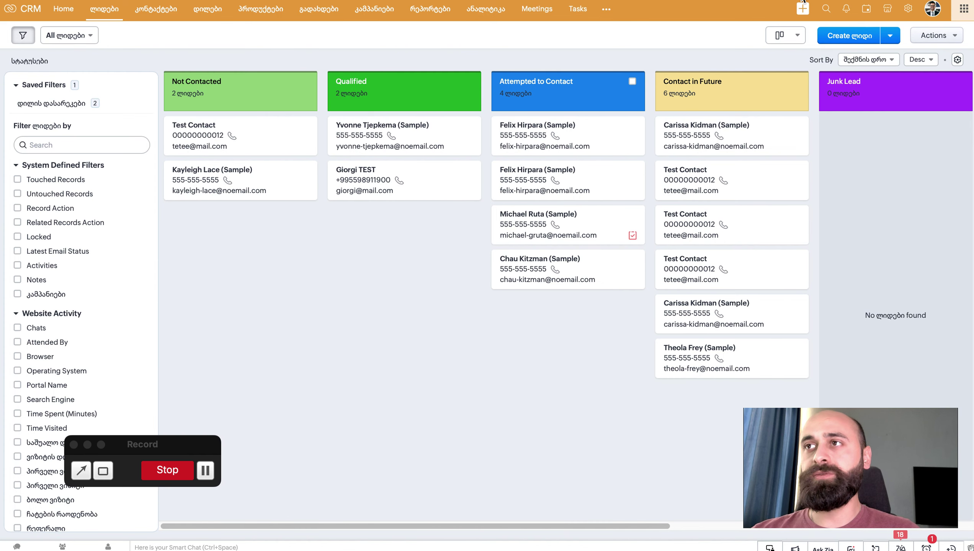
Step: Look at the leads in Tile View, and return to List View
click(785, 35)
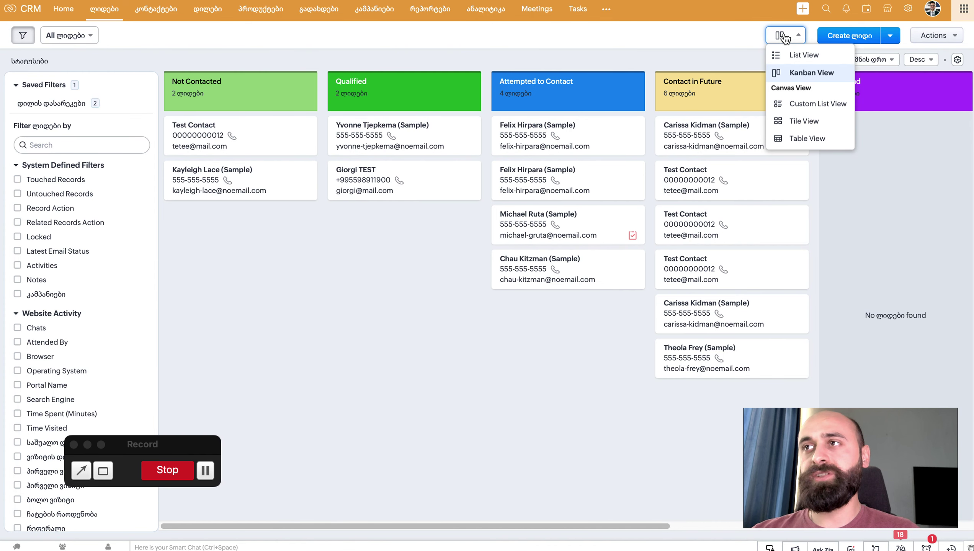
click(806, 122)
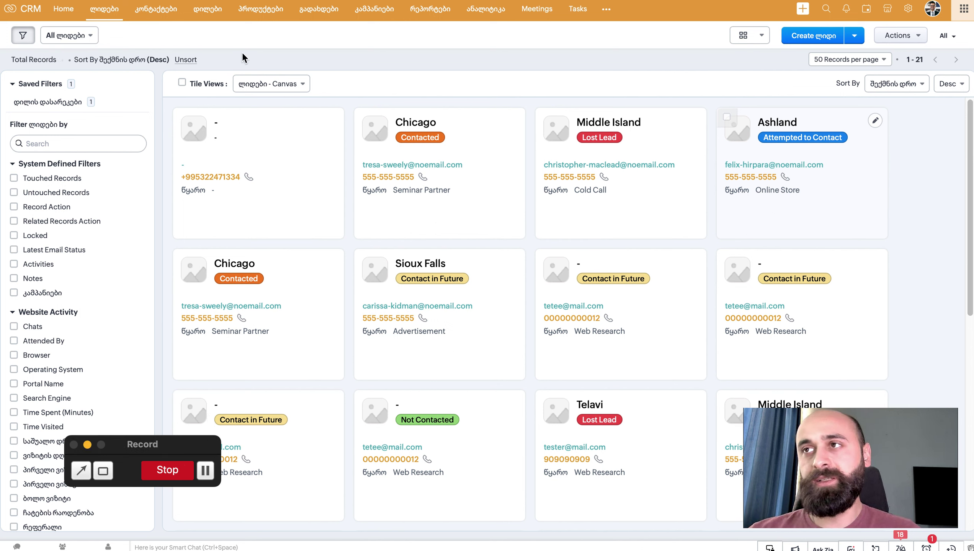
click(748, 35)
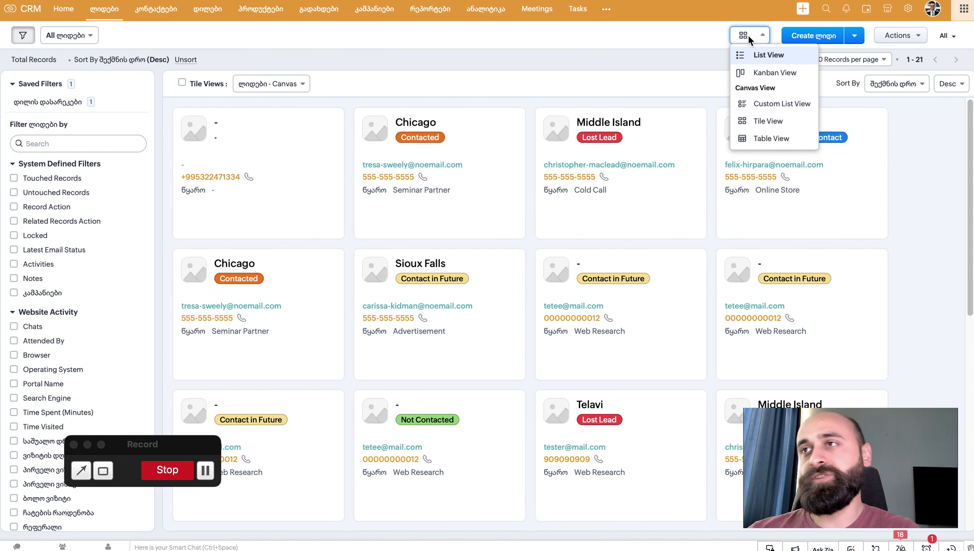
click(752, 57)
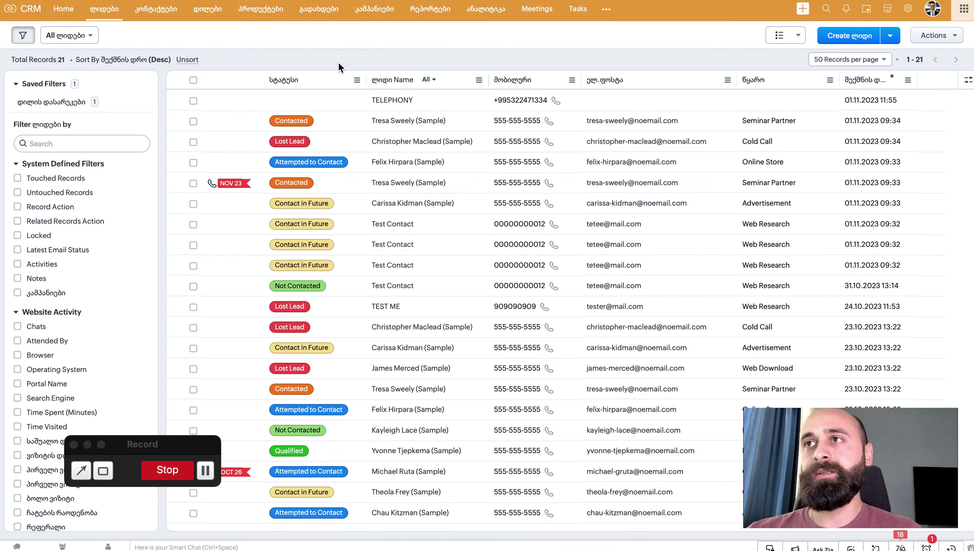
Step: Start a new custom view of the leads with the criterion სტატუსი isn't Lost Lead
click(88, 34)
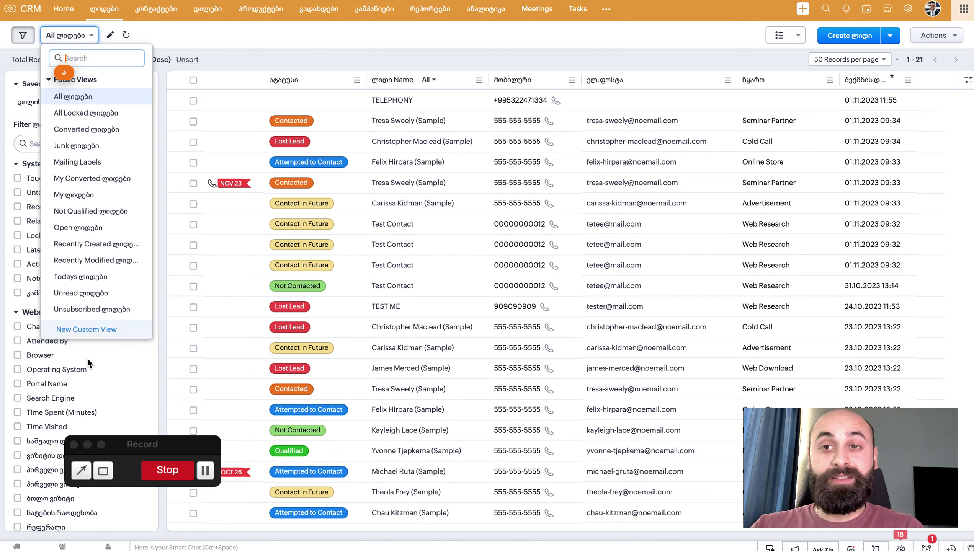
click(90, 329)
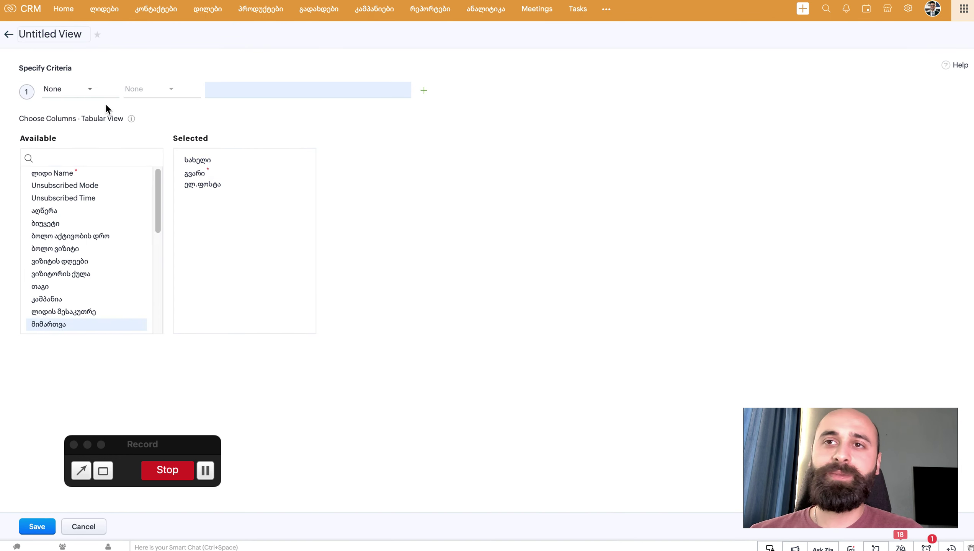
click(89, 91)
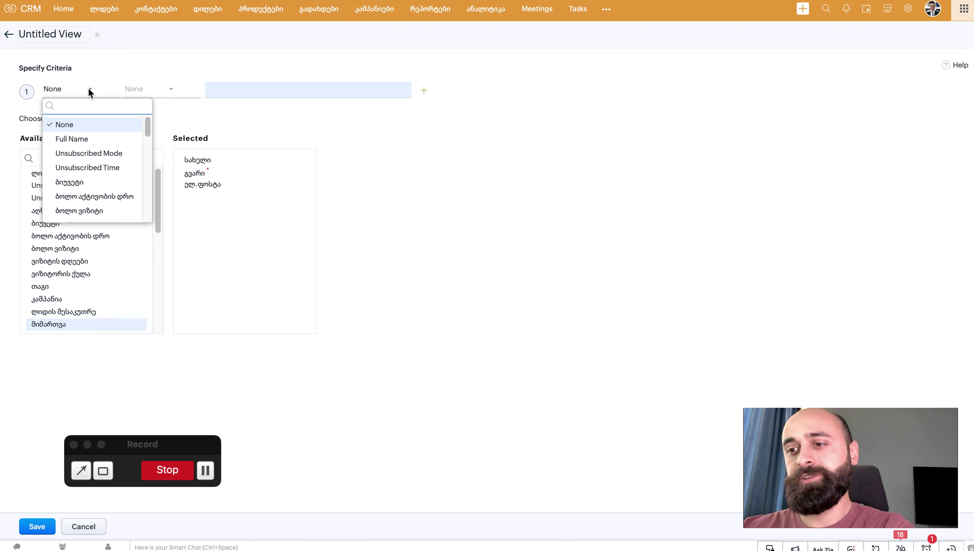
text(სტა)
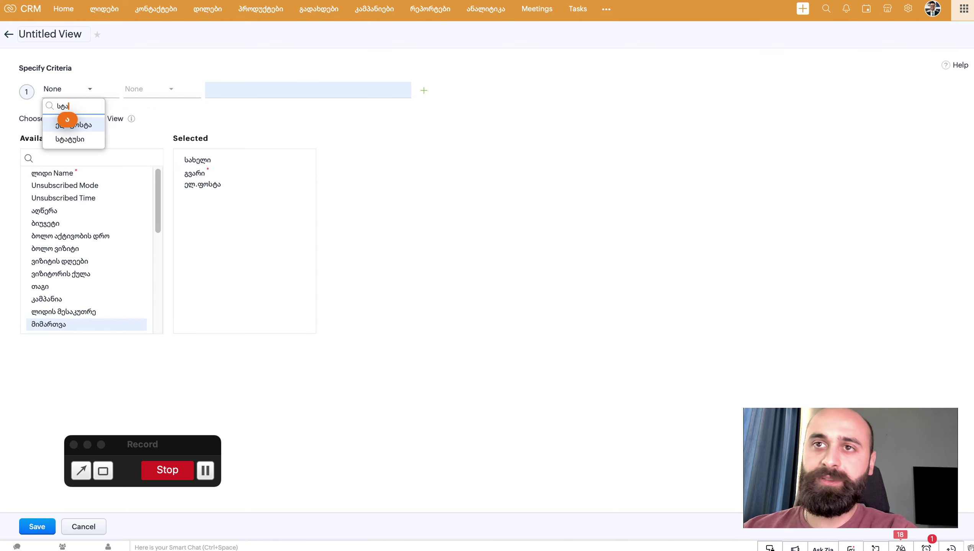
click(81, 137)
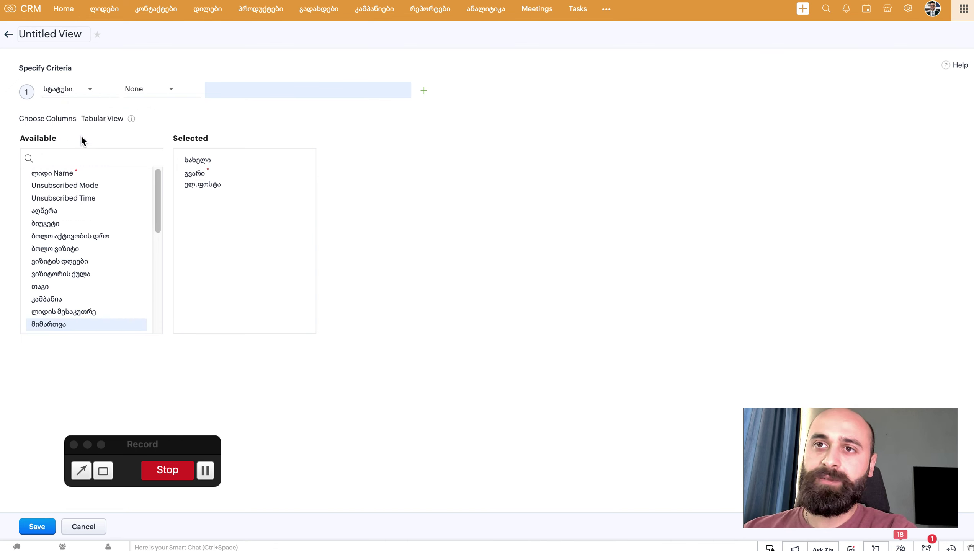
click(130, 90)
click(145, 137)
click(224, 90)
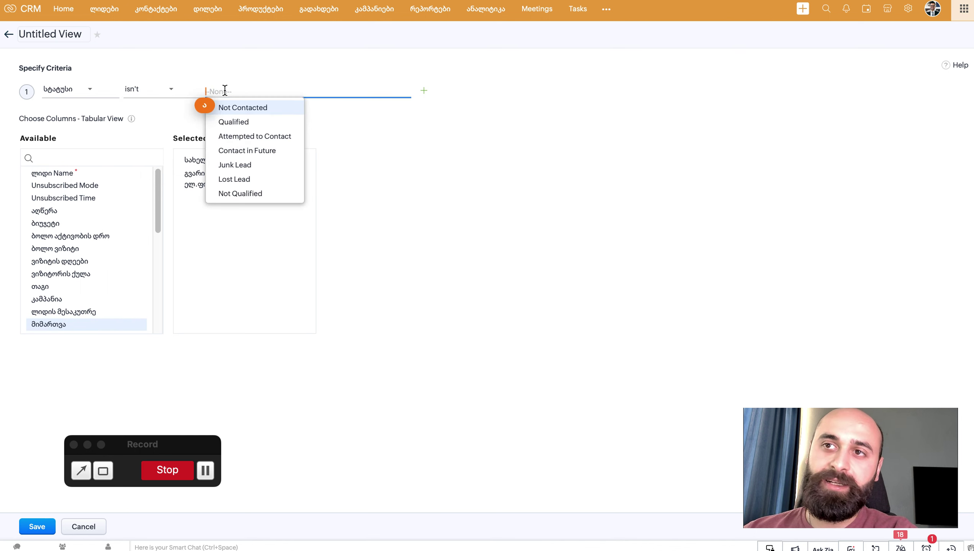
click(240, 180)
click(409, 146)
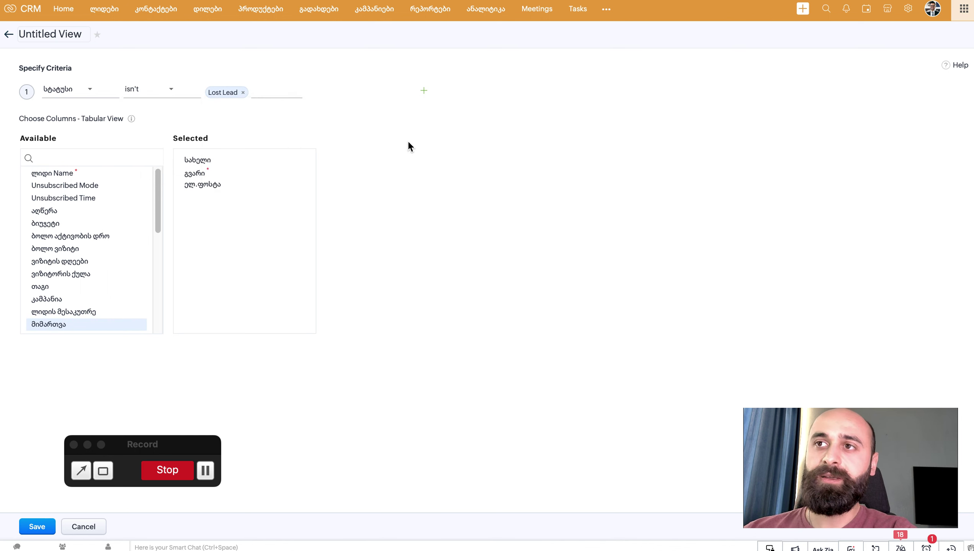
Step: Add a second criterion: ბიუჯეტი is < 50,000, 50,001 - 100,000 or 100,001 - 150,000
click(424, 92)
click(72, 132)
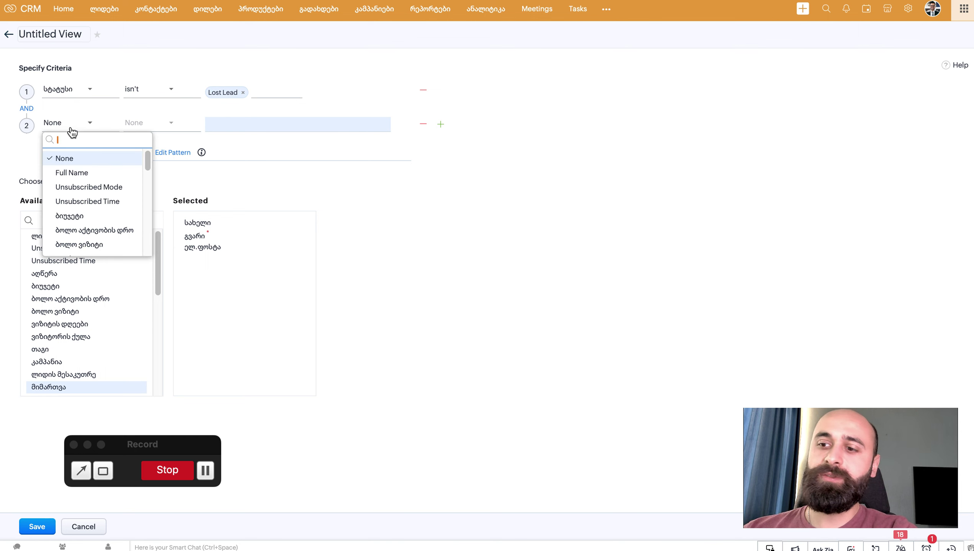
text(ბიუ)
click(77, 157)
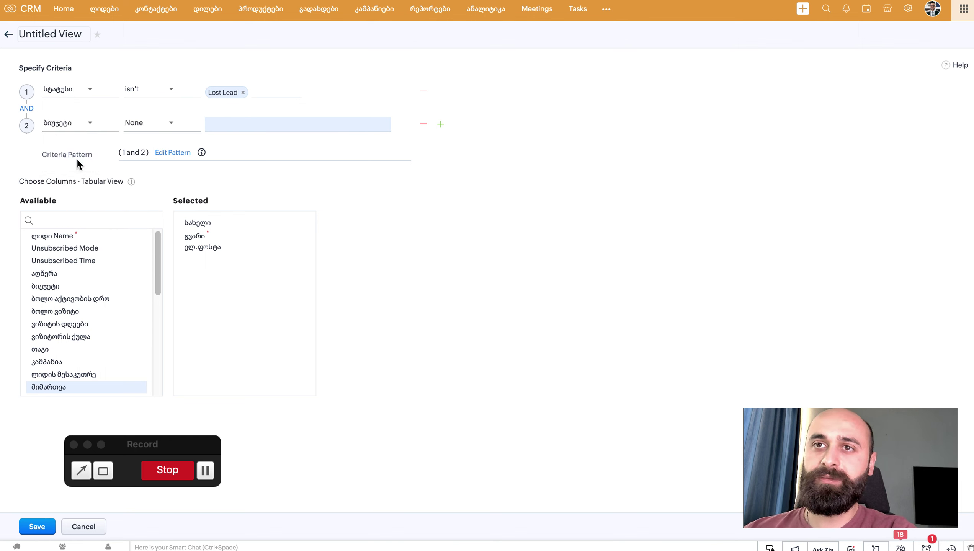
click(145, 124)
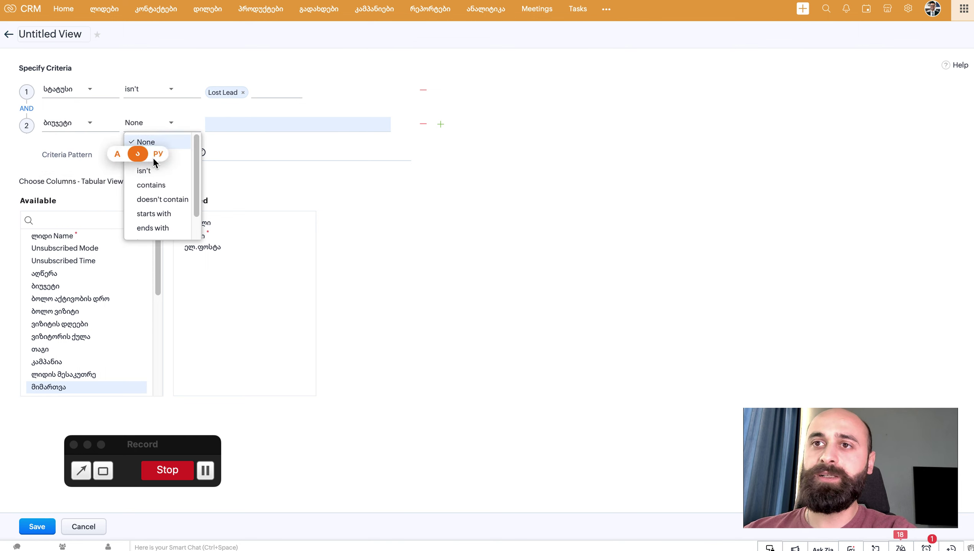
click(172, 158)
click(224, 124)
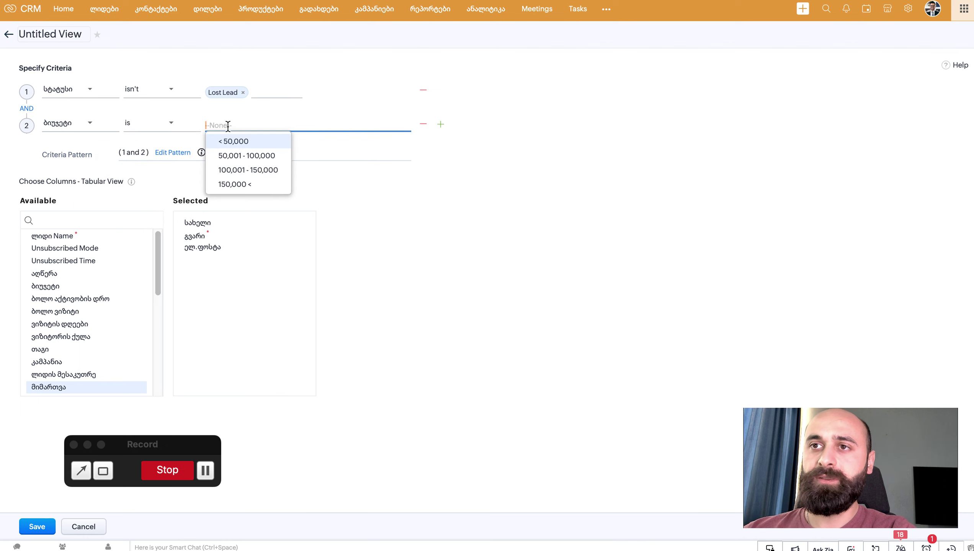
click(239, 143)
click(252, 143)
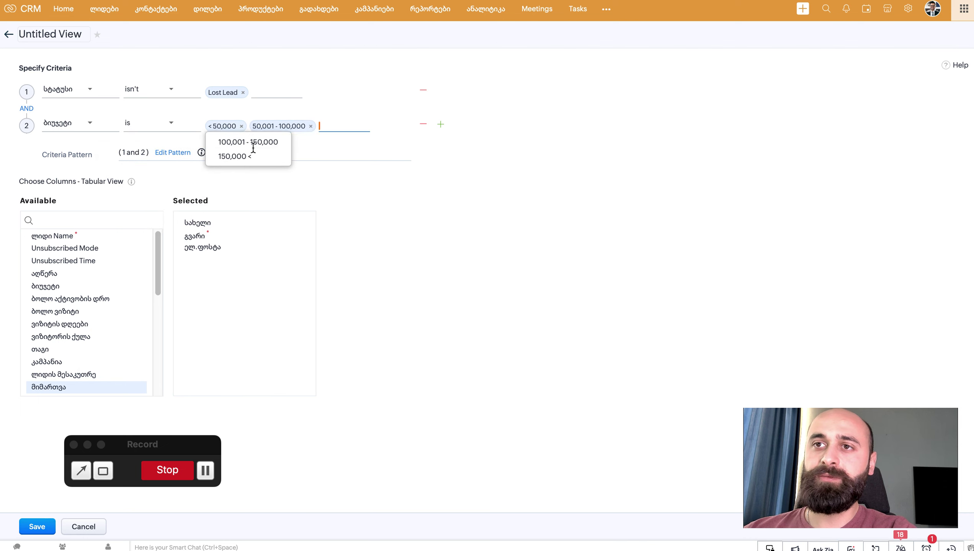
click(253, 146)
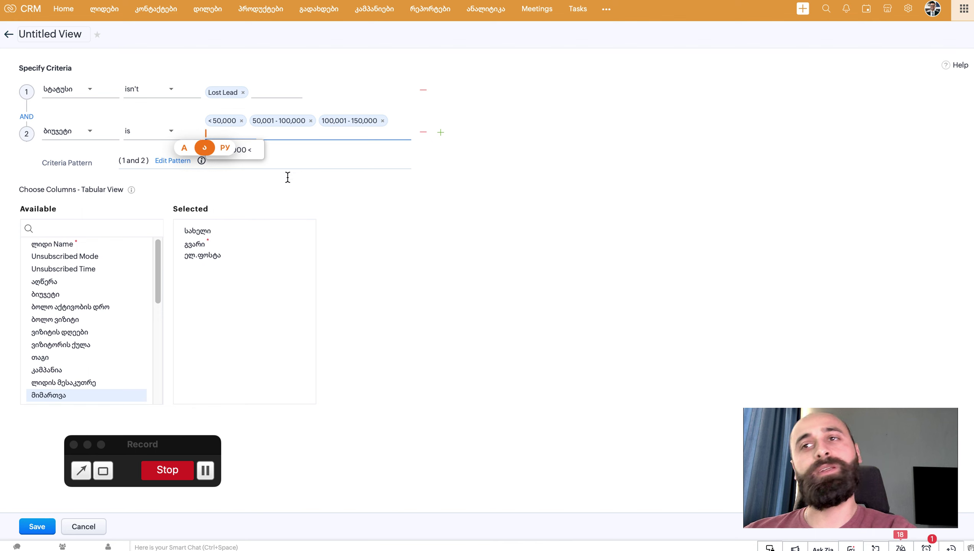
click(422, 231)
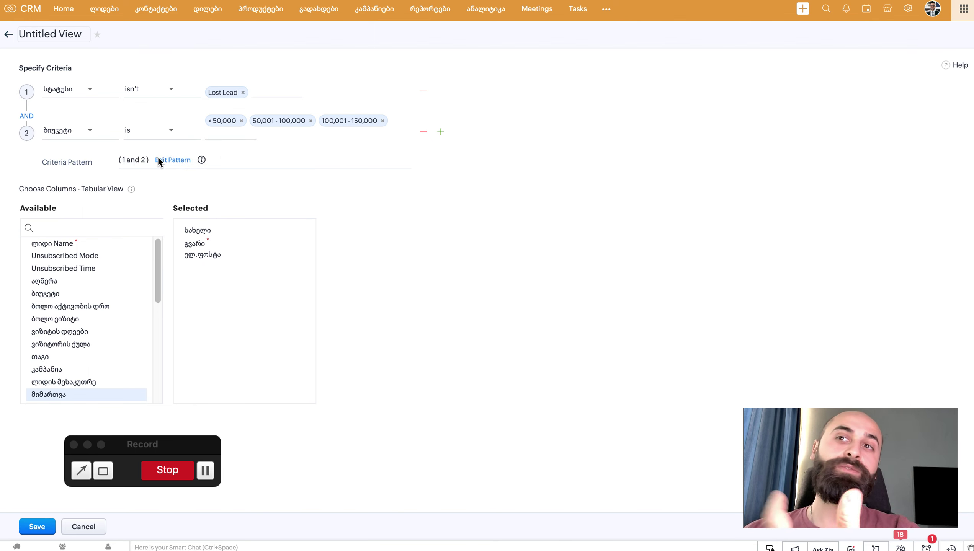
Step: Add a third criterion joined with OR: წყარო is Web Research
click(440, 132)
click(31, 149)
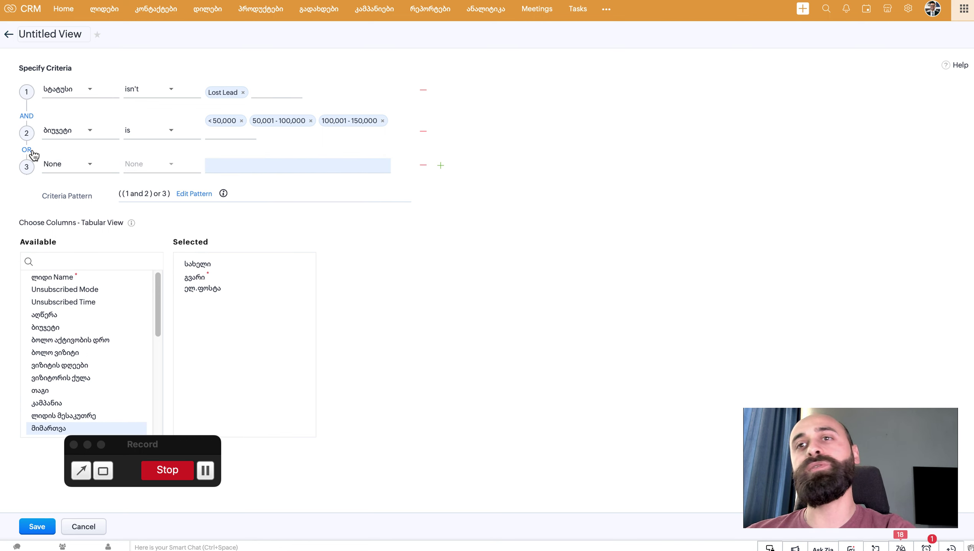
click(87, 167)
key(ctrl+space)
text(წ)
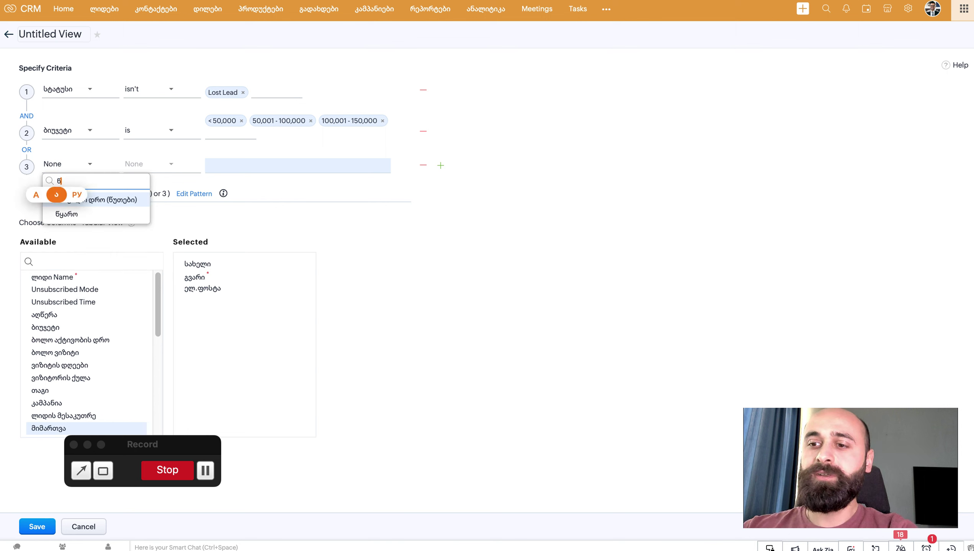
click(112, 215)
click(153, 171)
key(ctrl+space)
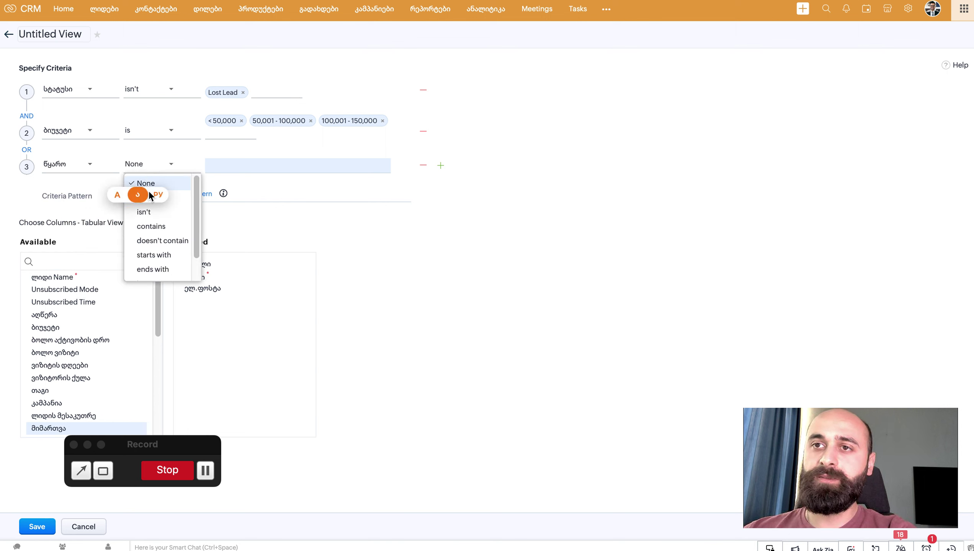
click(179, 197)
click(220, 174)
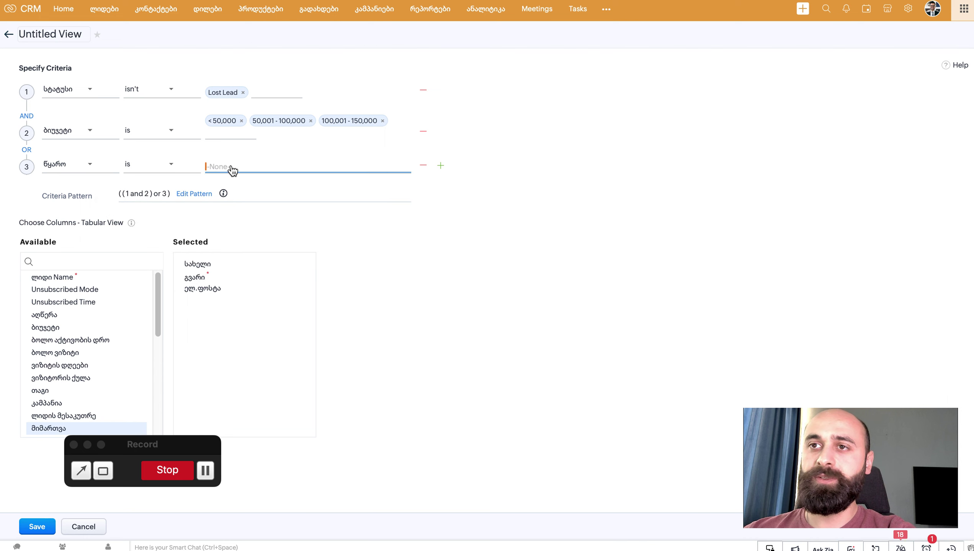
key(ctrl+space)
click(255, 168)
scroll(255, 256, down, 8)
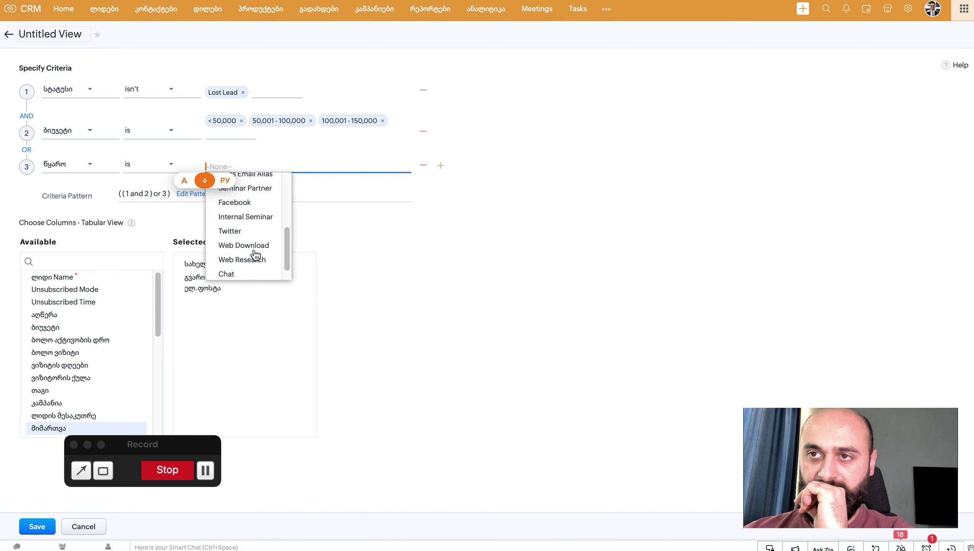
click(247, 259)
click(409, 279)
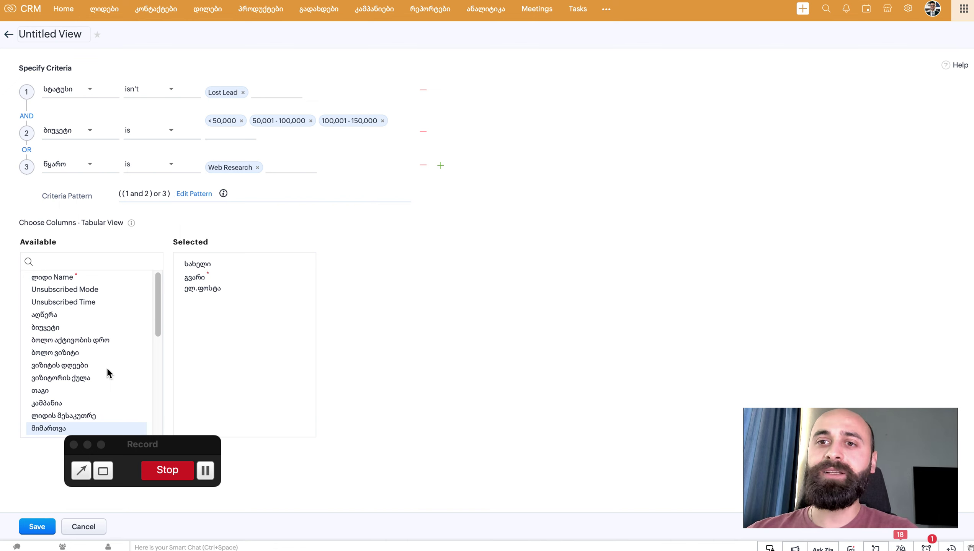
Step: Add the მობილური column to the selected columns and save the custom view
scroll(107, 369, down, 4)
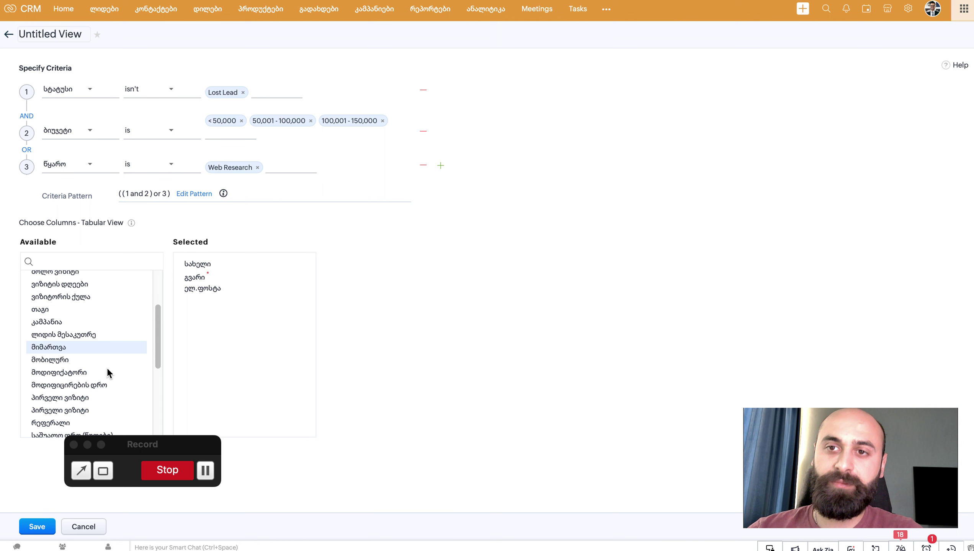
drag(128, 362, 333, 348)
scroll(357, 346, down, 1)
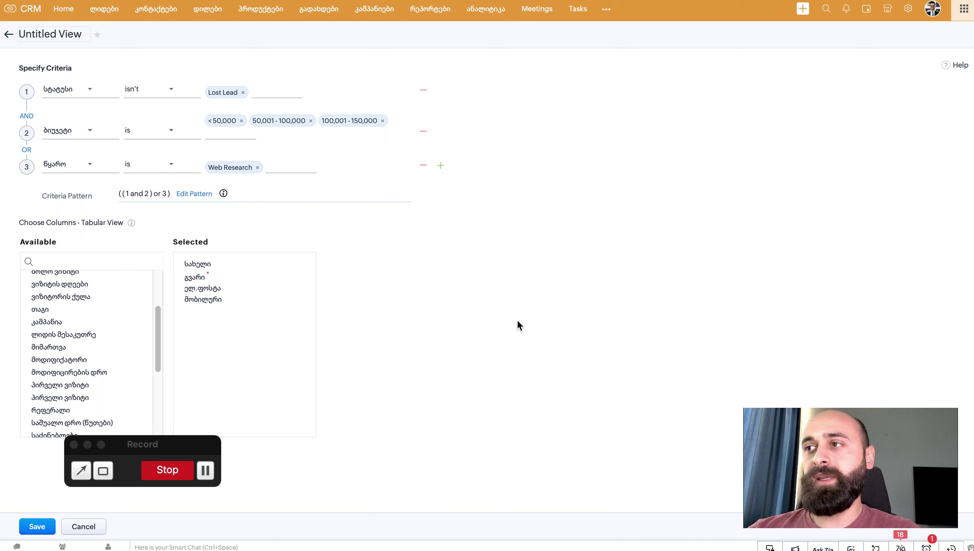
key(super+minus)
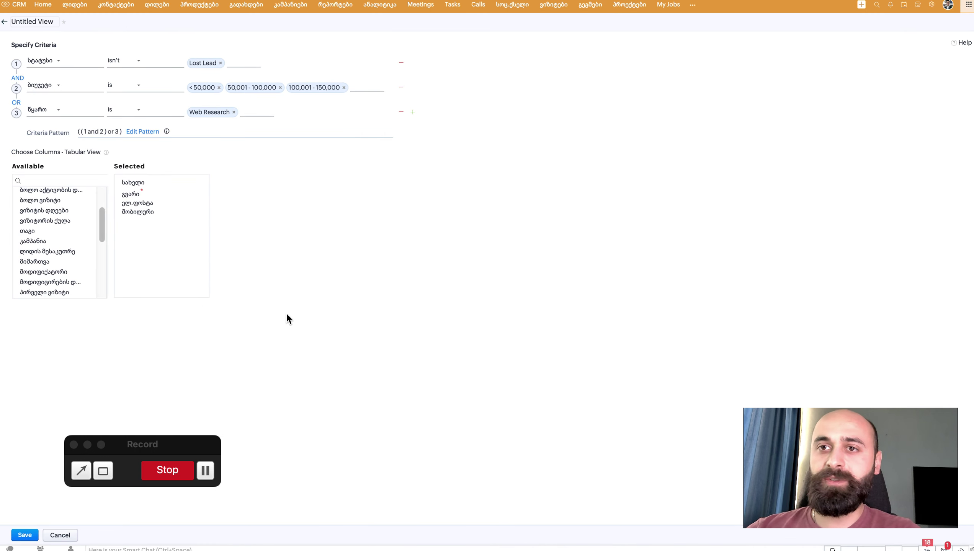
key(super+0)
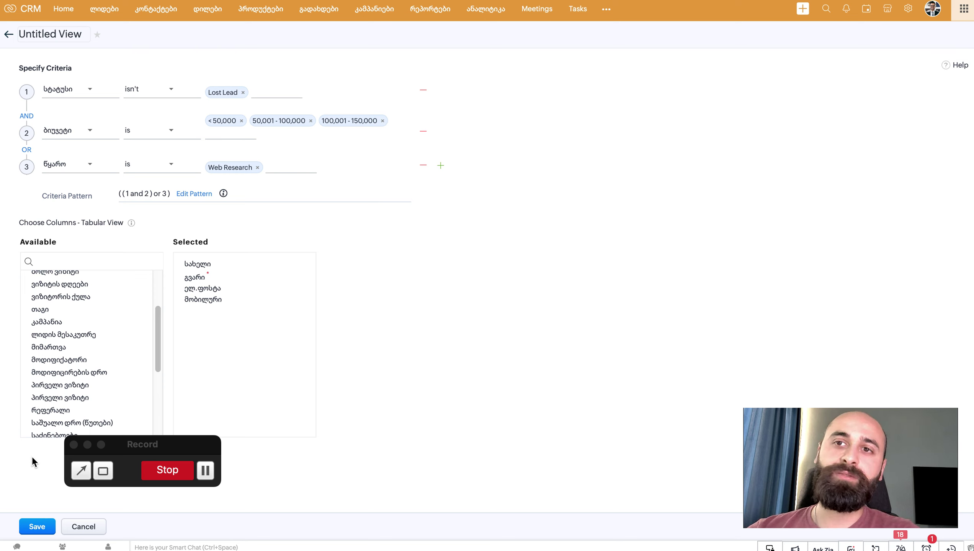
click(37, 528)
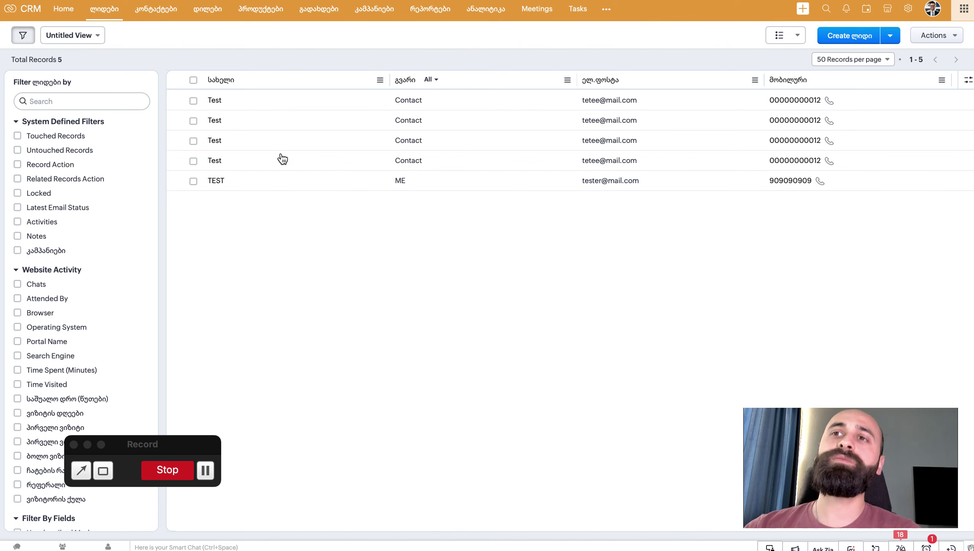
mouse_move(236, 535)
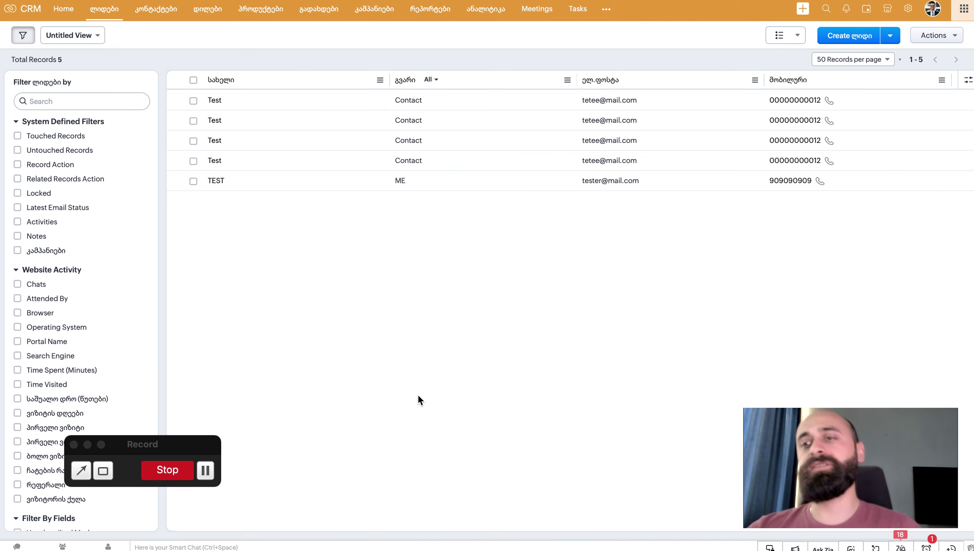